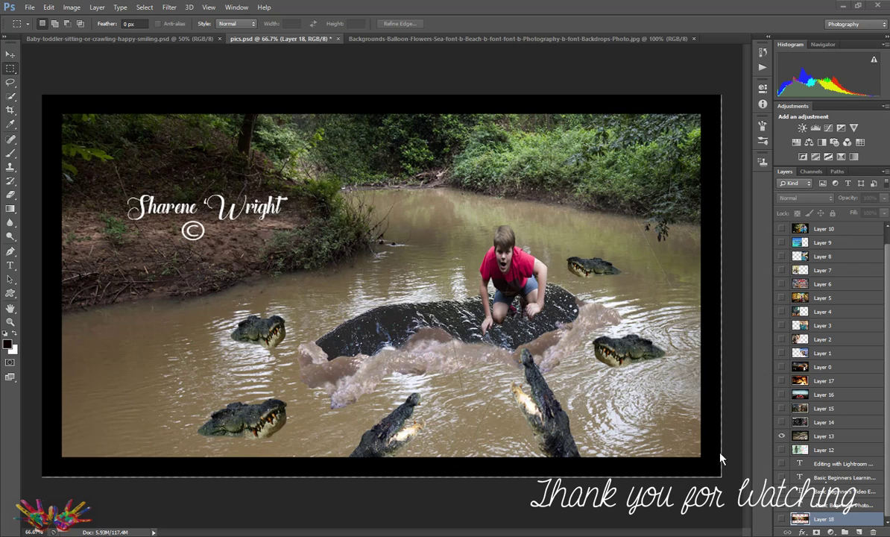
Show Layers 14, 15, 16, 17 and 0 one after another in pics.psd to present their composite images.
left_click_drag(781, 431, 782, 422)
left_click(781, 422)
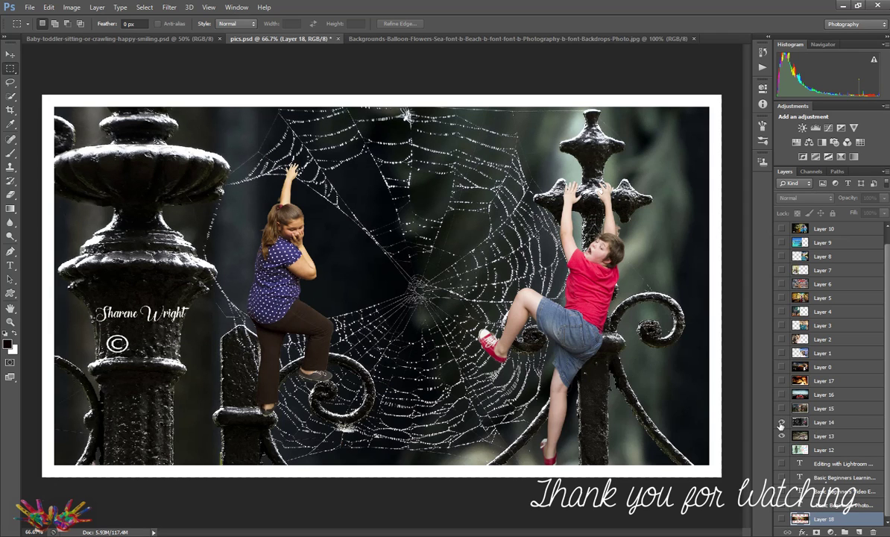
left_click_drag(782, 422, 782, 435)
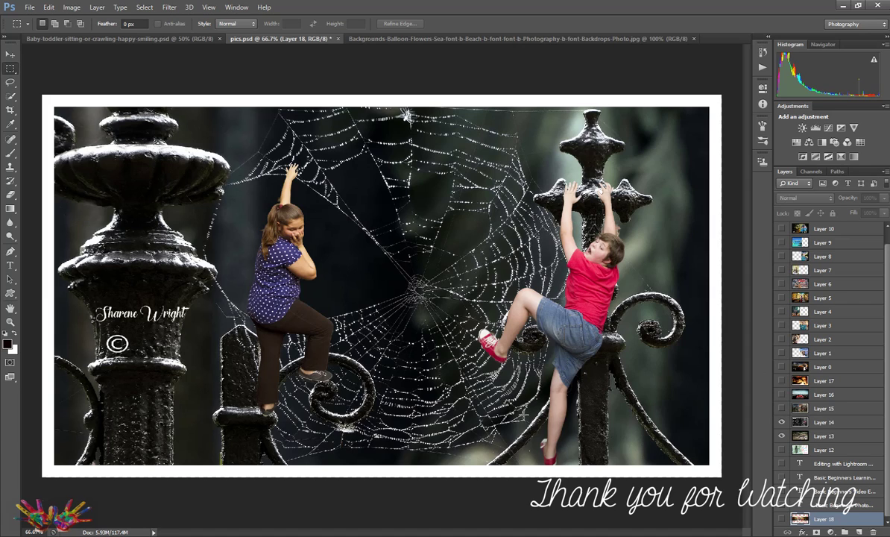
left_click(782, 410)
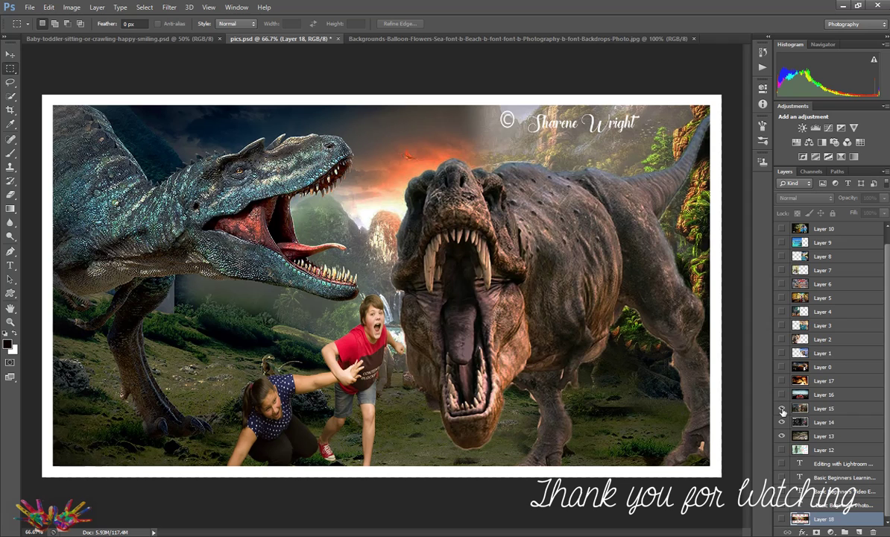
left_click(781, 409)
left_click(781, 395)
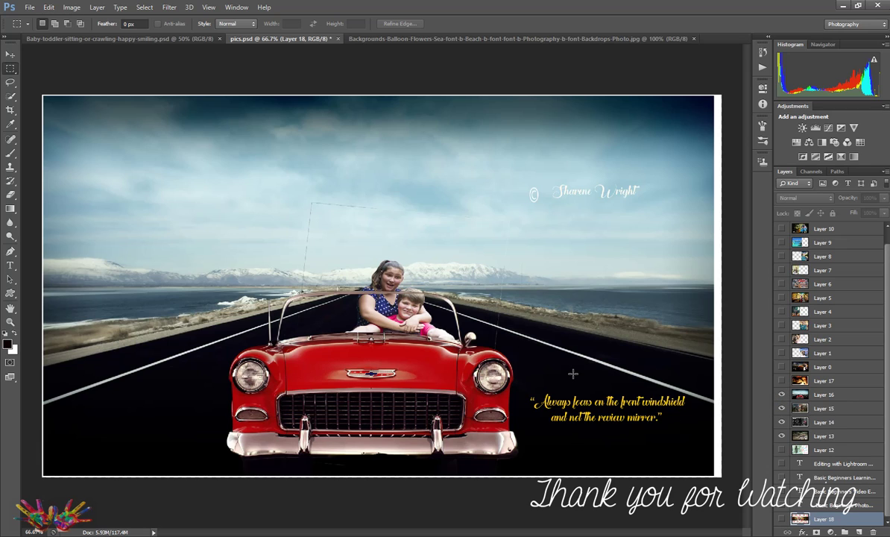
left_click(782, 381)
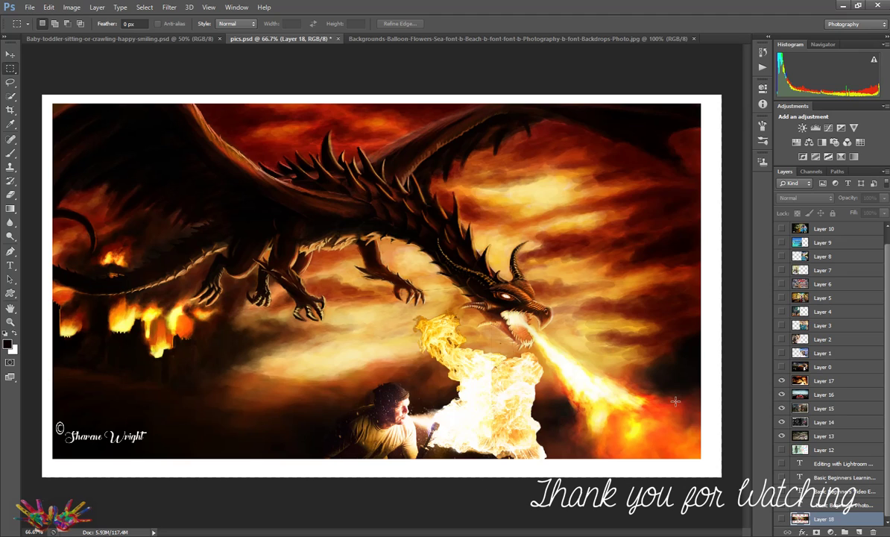
left_click(781, 367)
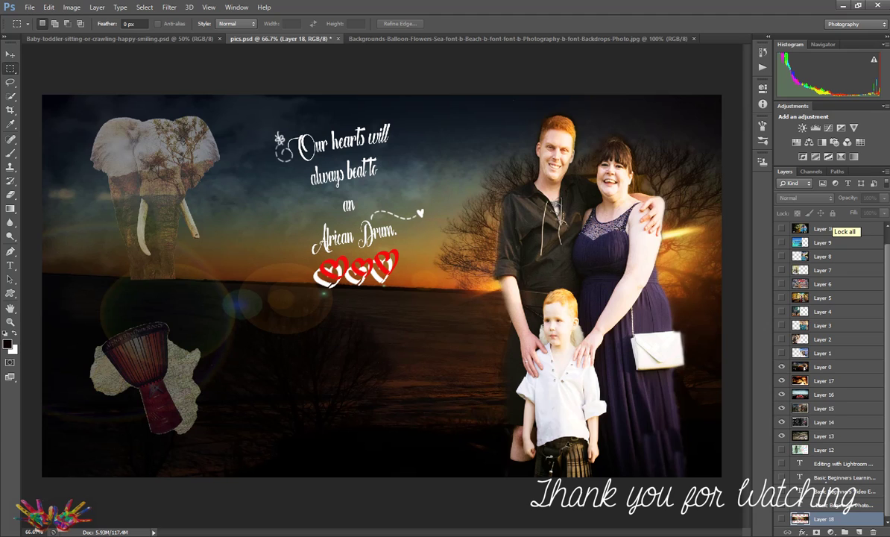
Make Layers 1 through 5 visible in ascending order, presenting the wedding, portrait, Halloween and alley composites.
left_click(781, 340)
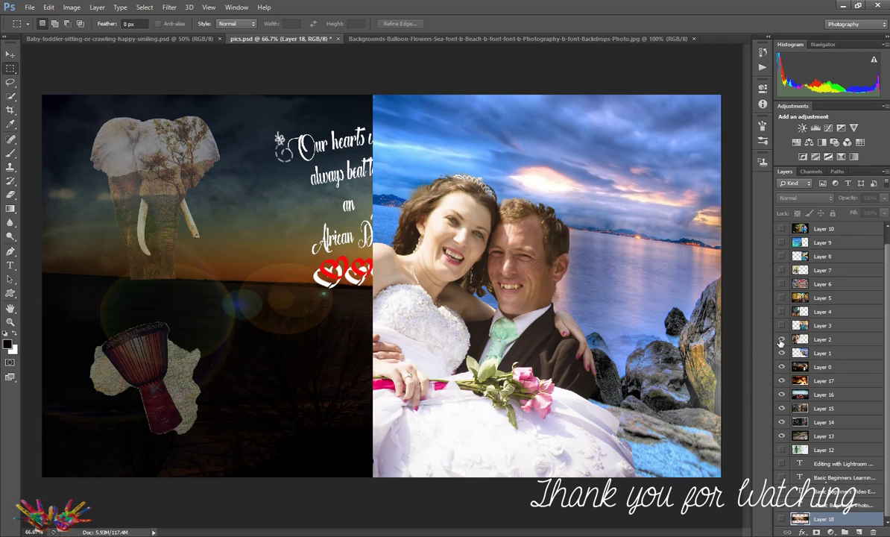
left_click(781, 340)
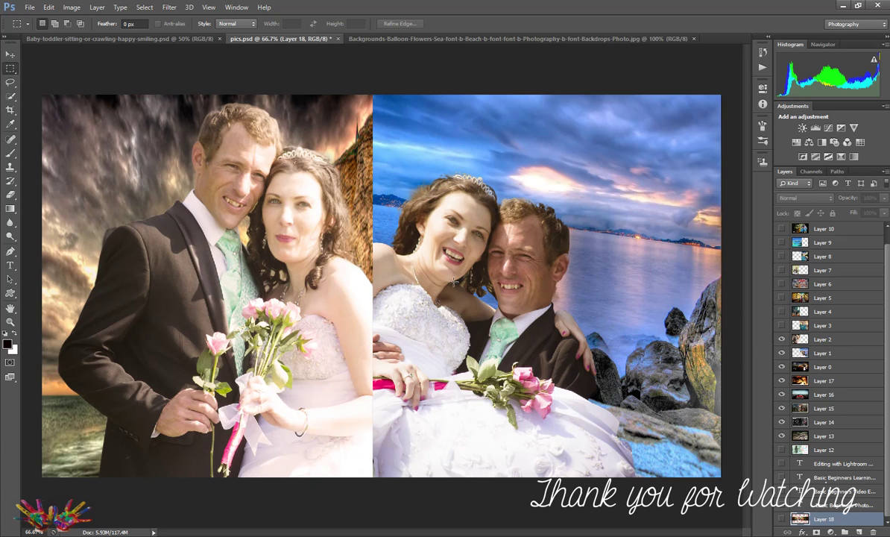
left_click(782, 325)
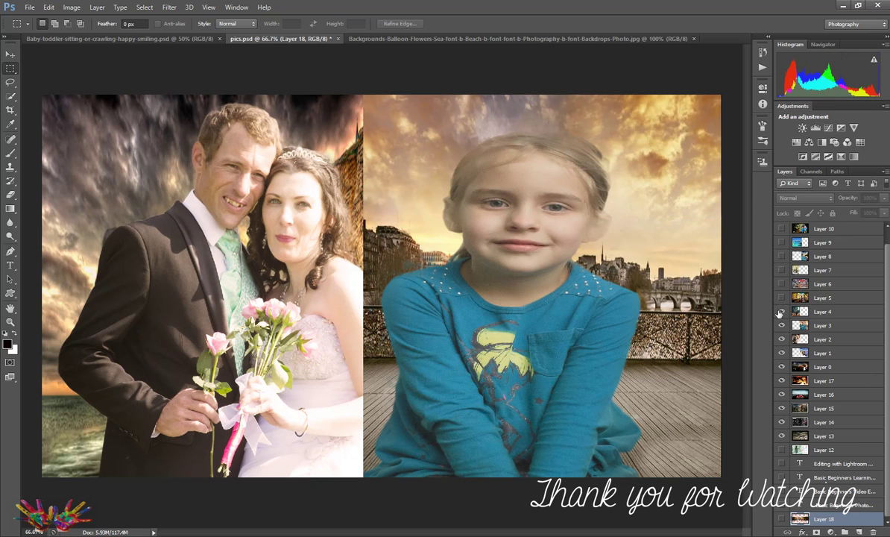
left_click(781, 312)
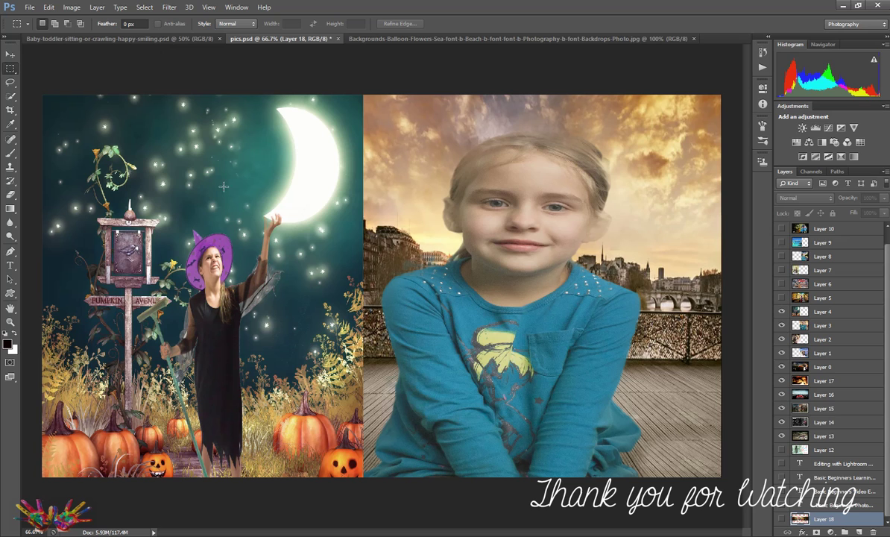
left_click(782, 299)
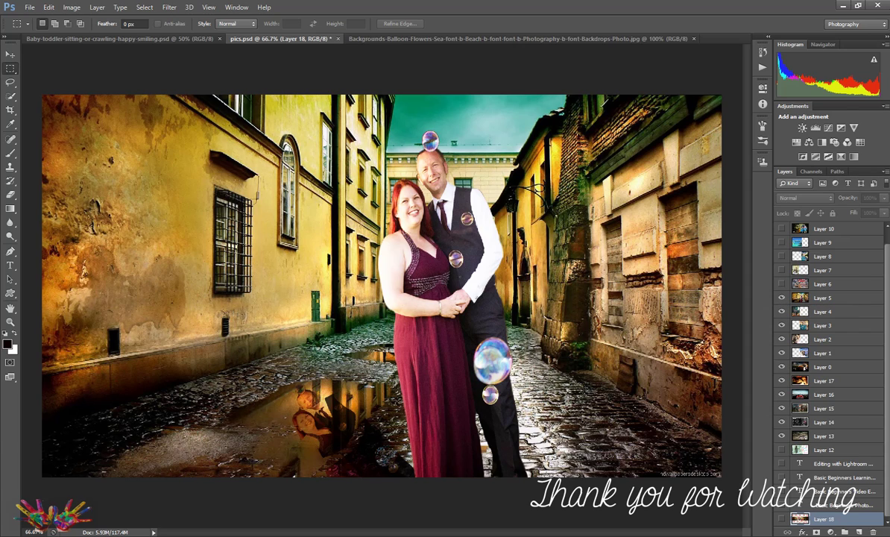
Make Layers 6 through 10 visible, ending with the family composite in the autumn woods.
left_click(782, 284)
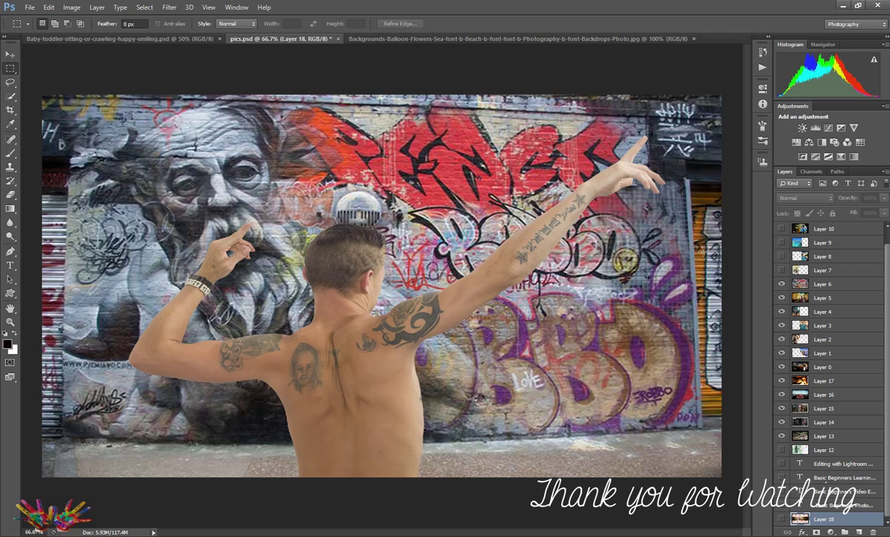
left_click(782, 256)
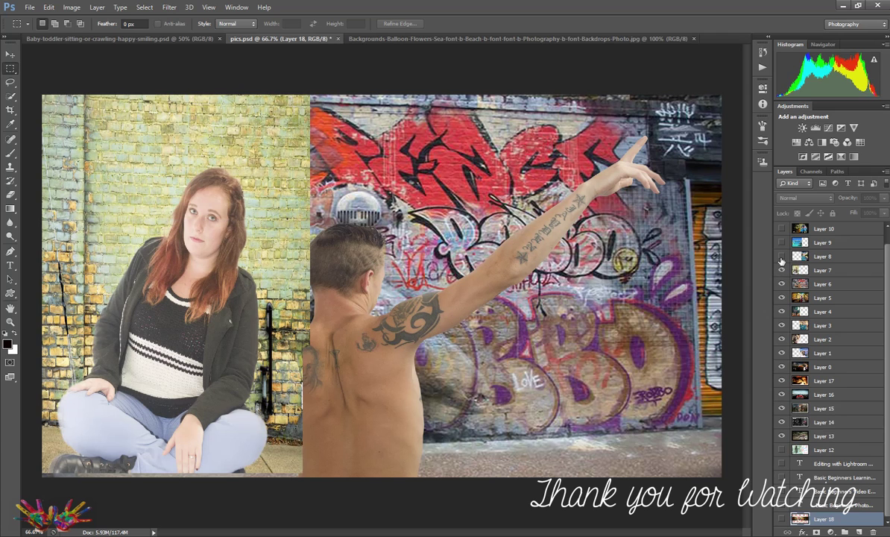
left_click(781, 270)
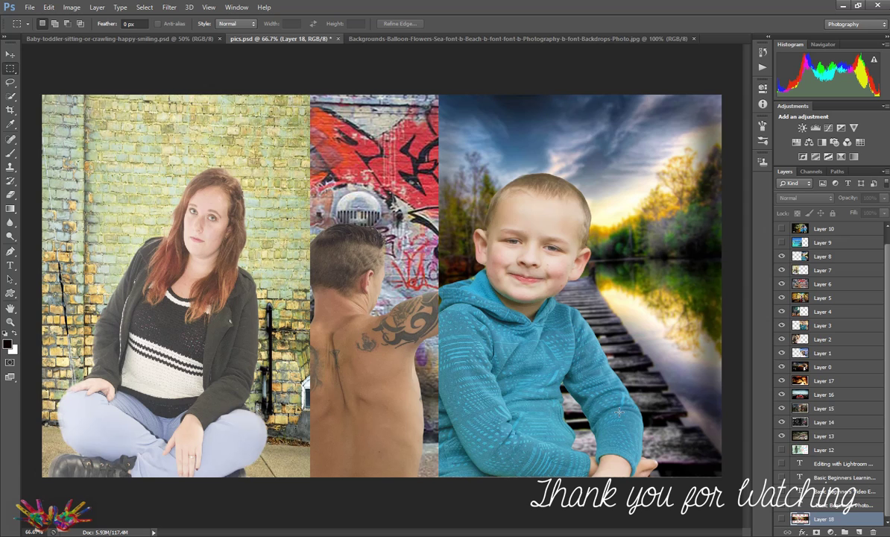
left_click(782, 242)
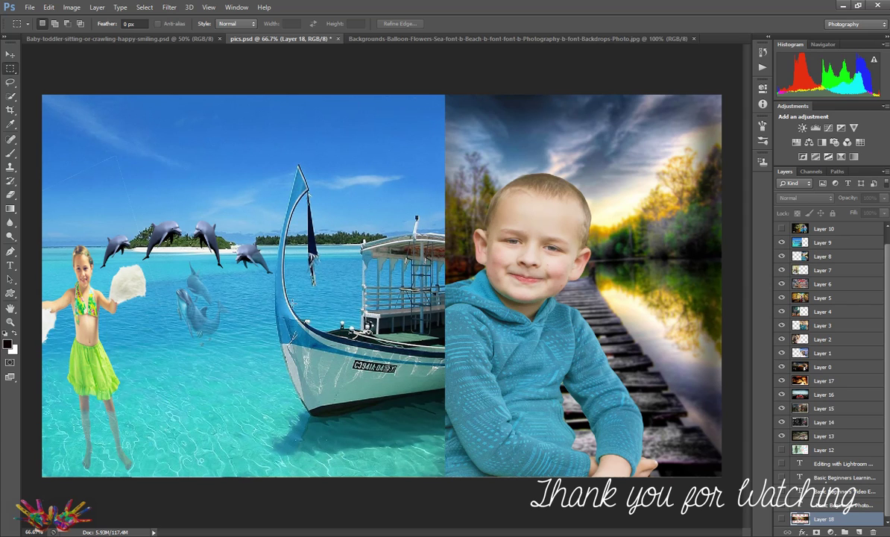
left_click(781, 228)
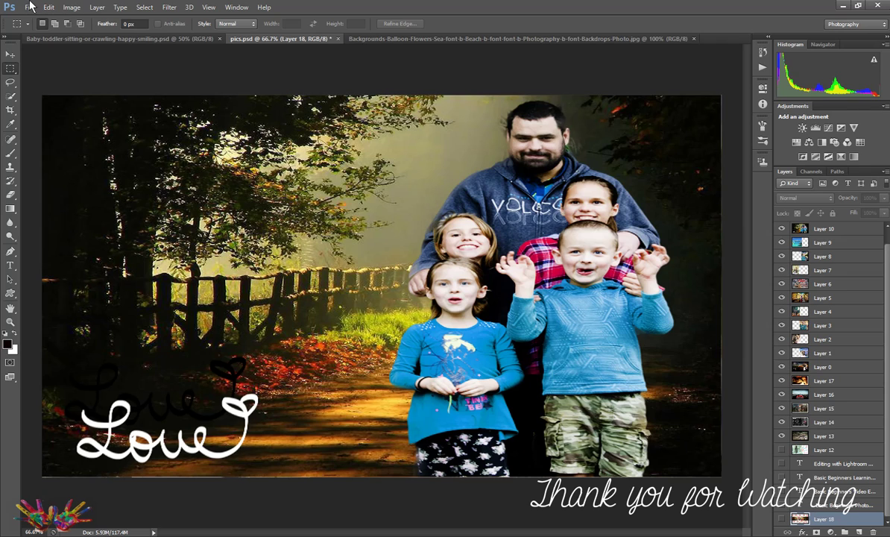
View the baby photo and the beach balloon backdrop document, and return to the baby photo.
left_click(66, 38)
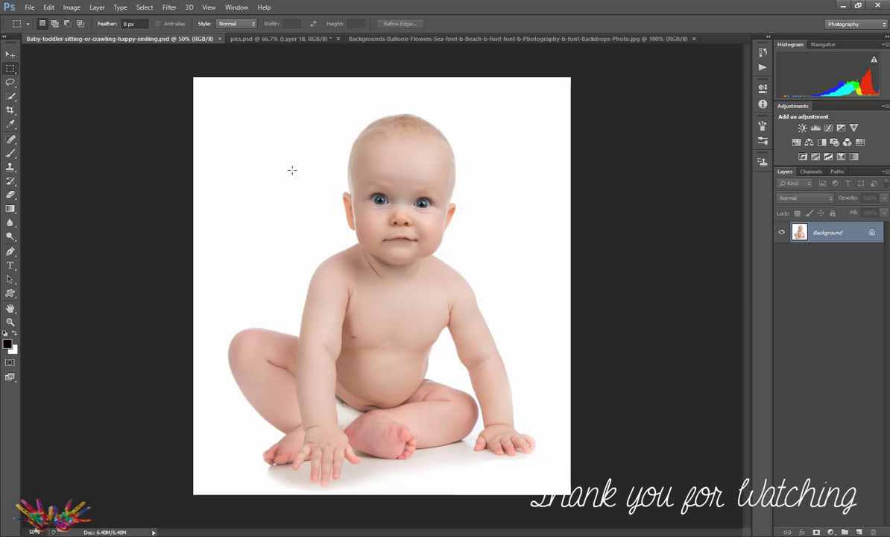
left_click(448, 39)
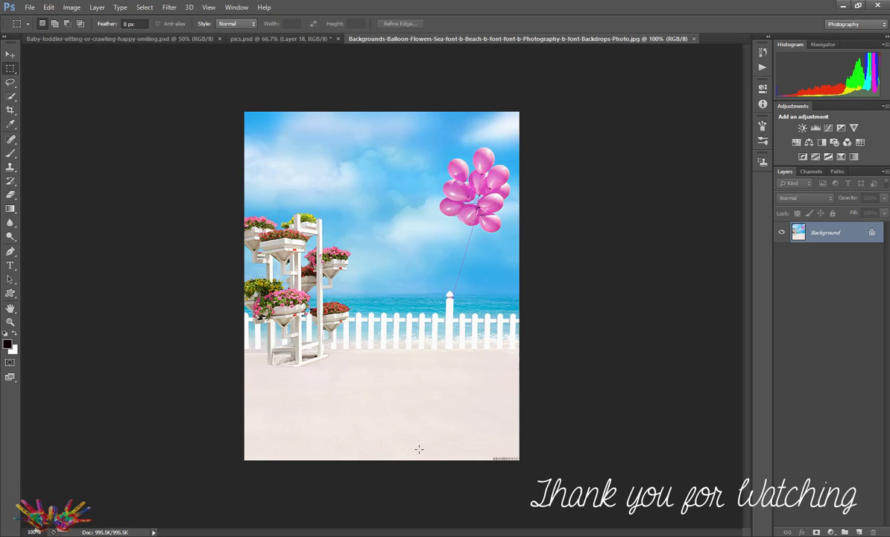
left_click(116, 40)
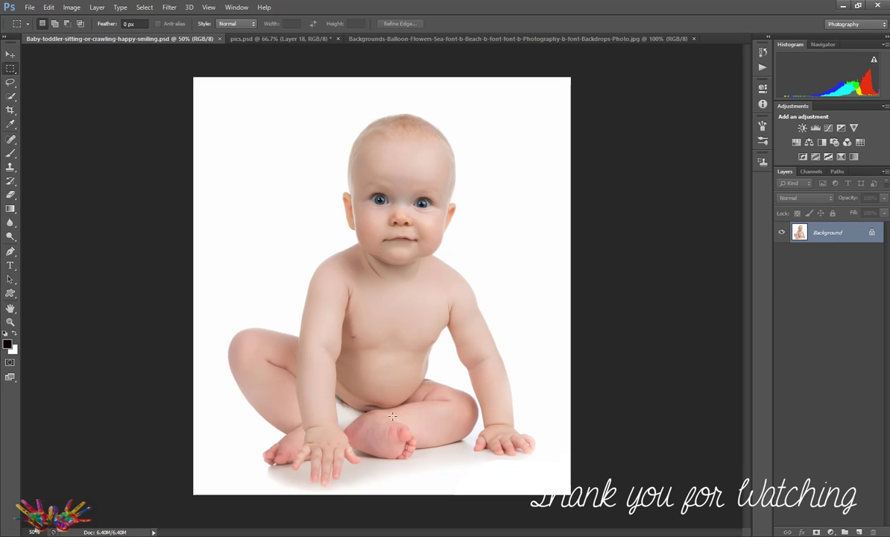
Activate the Quick Selection tool in new-selection mode and unlock the baby photo's Background layer.
left_click(11, 97)
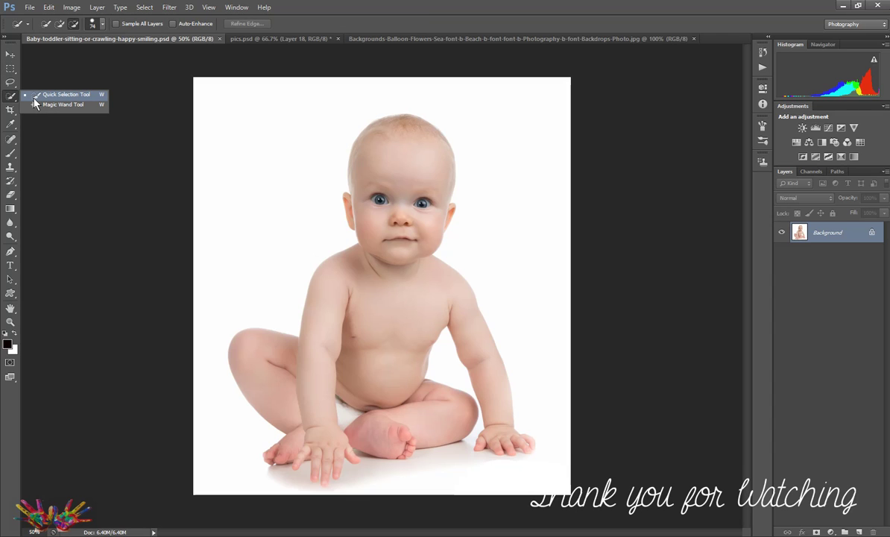
left_click(34, 97)
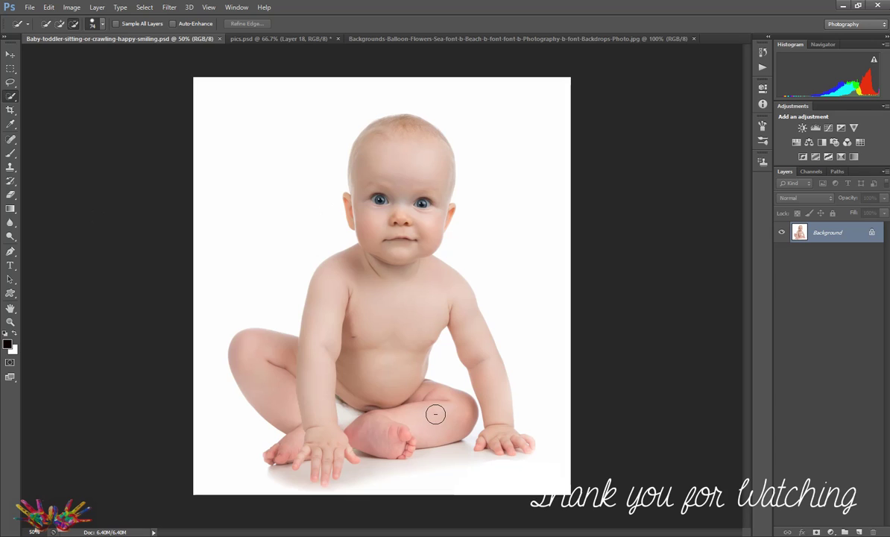
left_click(47, 25)
left_click_drag(876, 530, 875, 530)
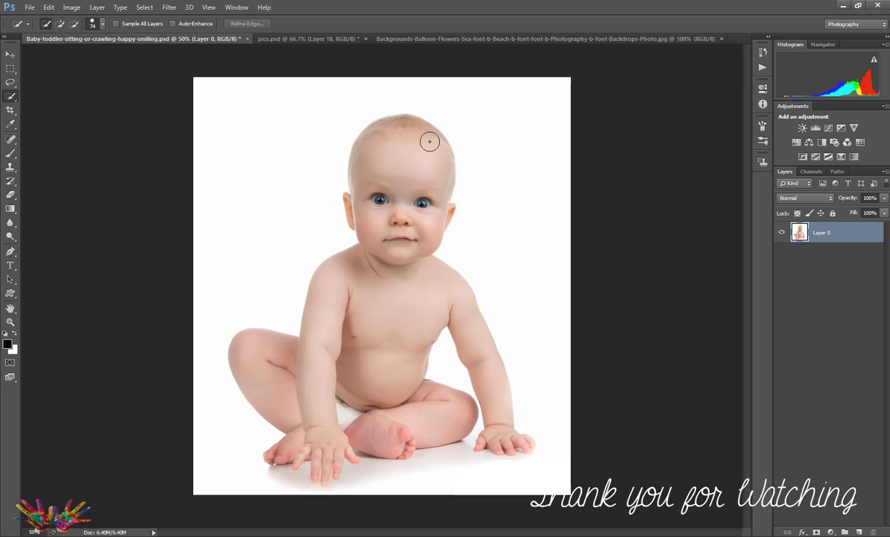
Set the selection brush size to 53 px and select the baby's head and torso.
left_click(102, 25)
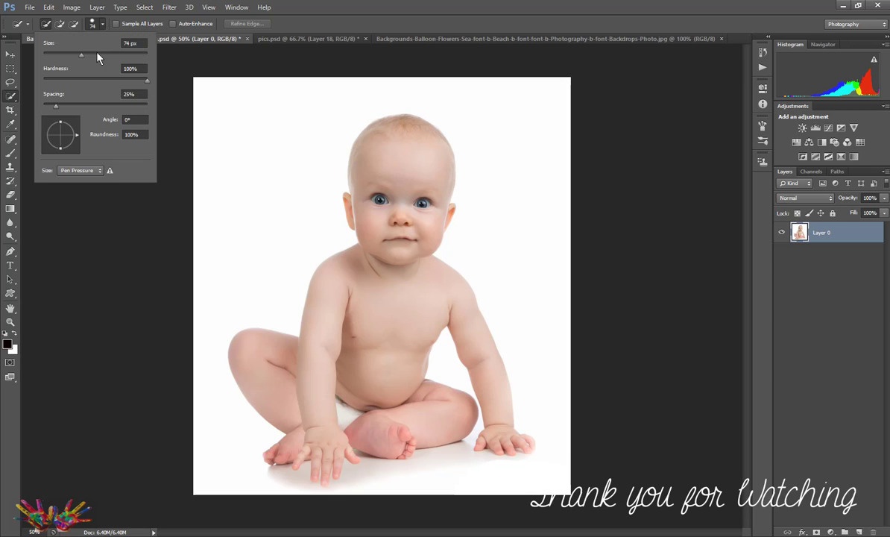
left_click(72, 54)
key("Return")
mouse_move(404, 124)
left_mouse_down()
mouse_move(383, 134)
mouse_move(373, 174)
left_mouse_up()
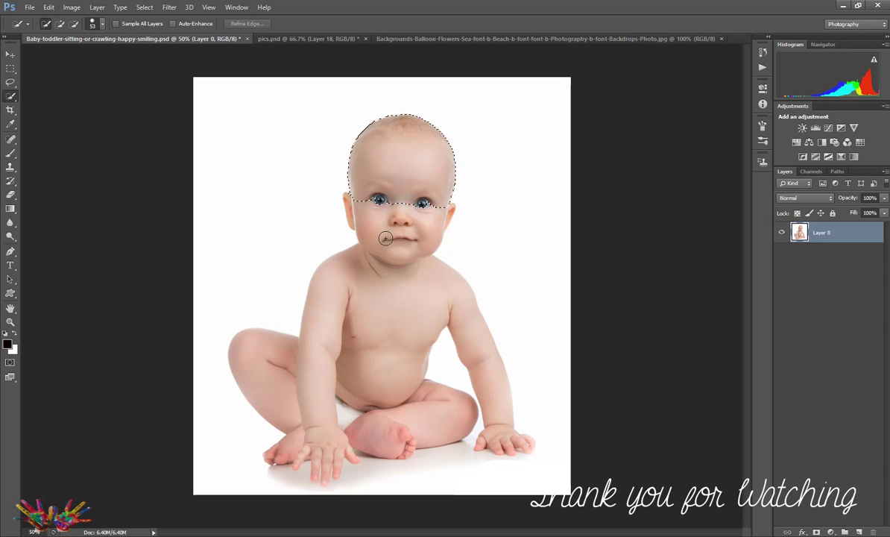
mouse_move(385, 238)
left_mouse_down()
mouse_move(388, 213)
mouse_move(389, 248)
mouse_move(358, 308)
mouse_move(384, 302)
mouse_move(375, 403)
left_mouse_up()
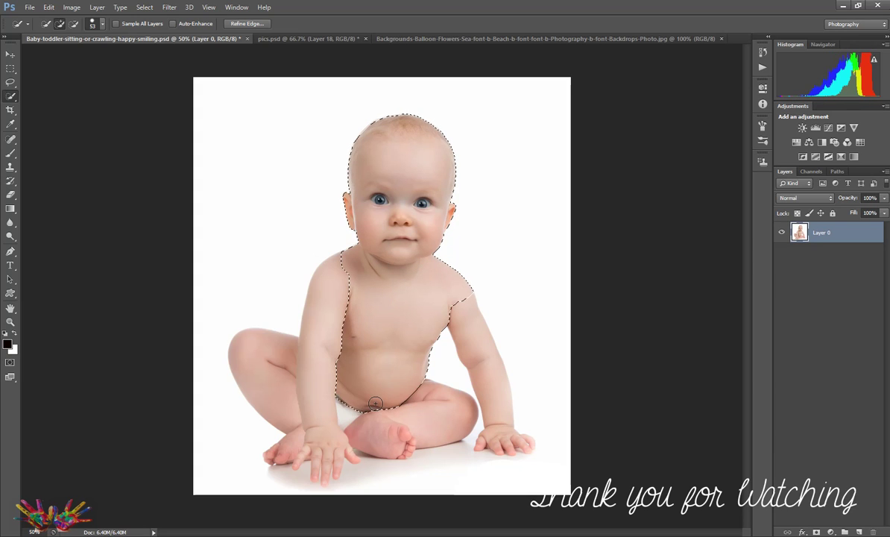
Add the baby's arms, legs, feet and hands to the quick selection.
left_click_drag(349, 292, 342, 281)
mouse_move(318, 390)
left_mouse_down()
mouse_move(312, 426)
mouse_move(273, 422)
mouse_move(330, 420)
mouse_move(351, 450)
mouse_move(318, 473)
mouse_move(330, 496)
mouse_move(324, 477)
mouse_move(404, 447)
mouse_move(328, 496)
mouse_move(322, 479)
mouse_move(324, 493)
left_mouse_up()
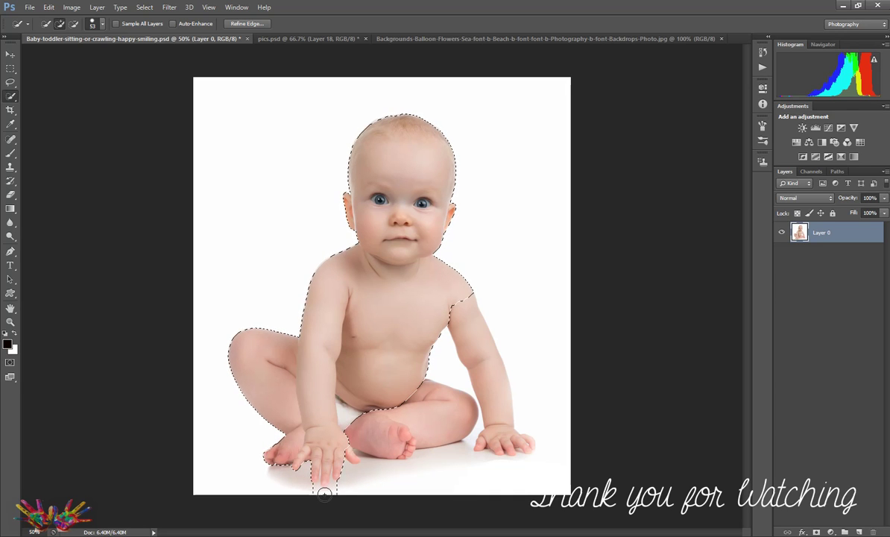
left_click_drag(437, 404, 444, 411)
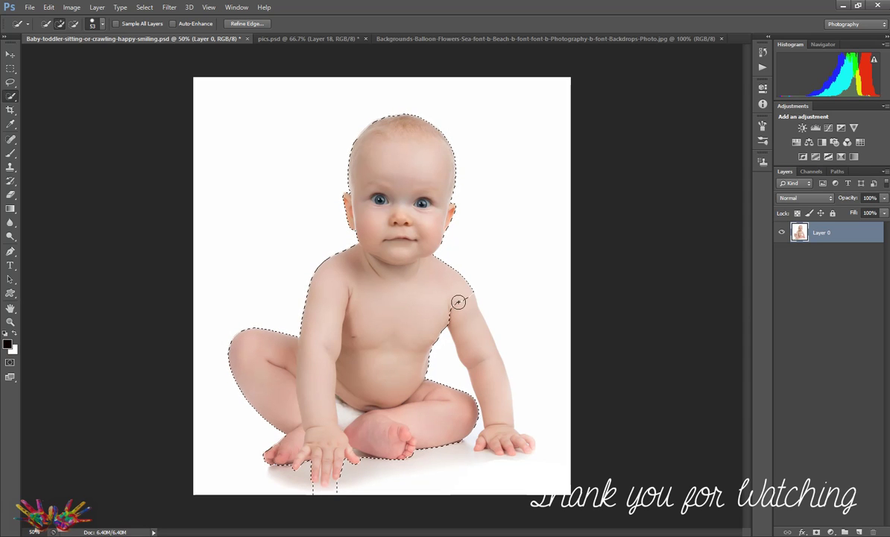
mouse_move(497, 408)
left_mouse_down()
mouse_move(497, 437)
mouse_move(512, 449)
left_mouse_up()
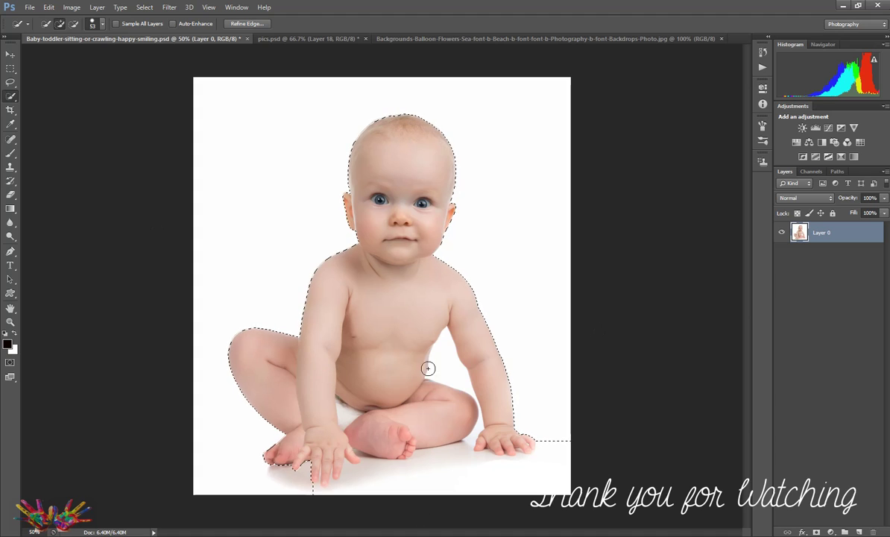
Subtract the white floor area beneath and beside the baby's hands and legs from the selection.
left_click(75, 27)
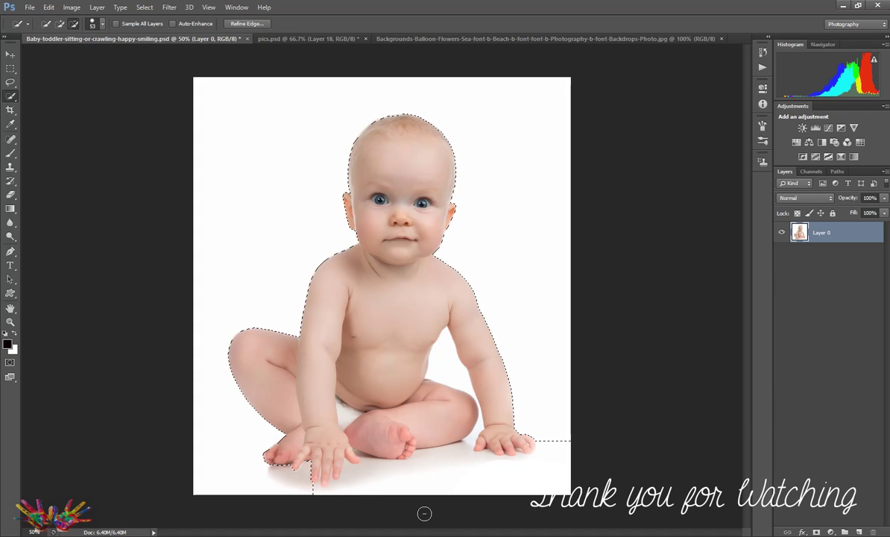
mouse_move(314, 484)
left_mouse_down()
mouse_move(441, 457)
mouse_move(474, 437)
left_mouse_up()
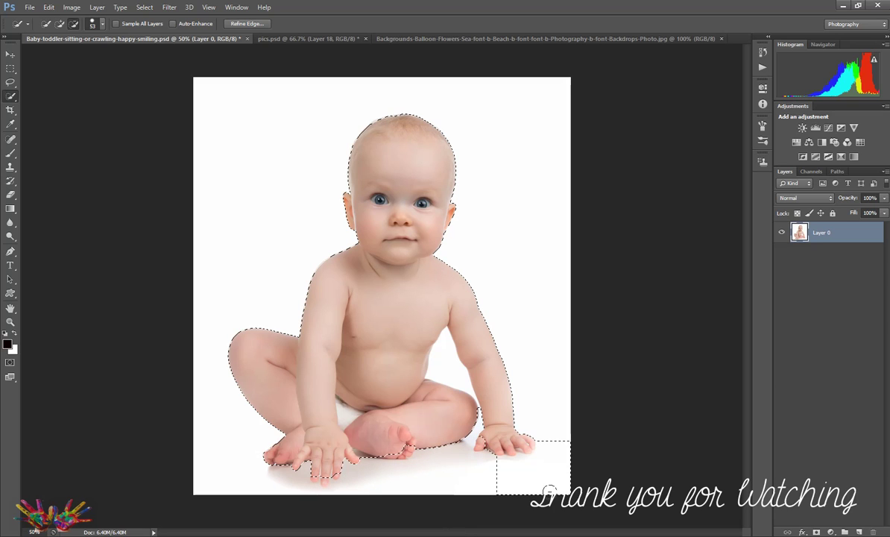
left_click_drag(542, 441, 513, 513)
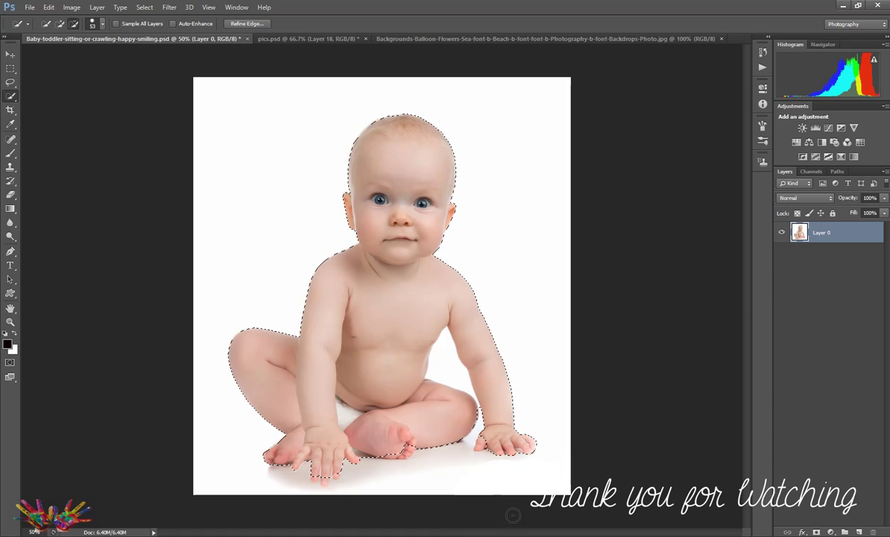
With a 33 px brush, subtract the white gap between arm and torso and add the missing fingertips to the selection.
left_click(103, 25)
left_click(60, 54)
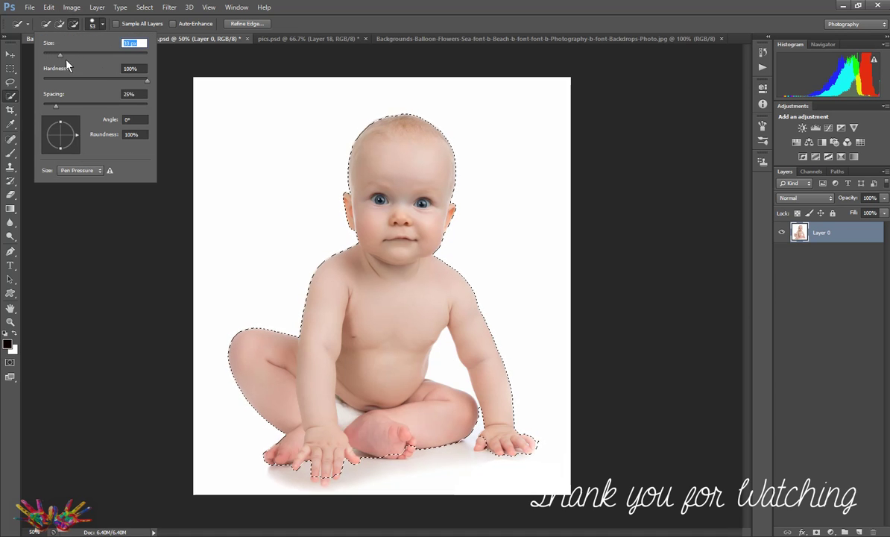
left_click(446, 331)
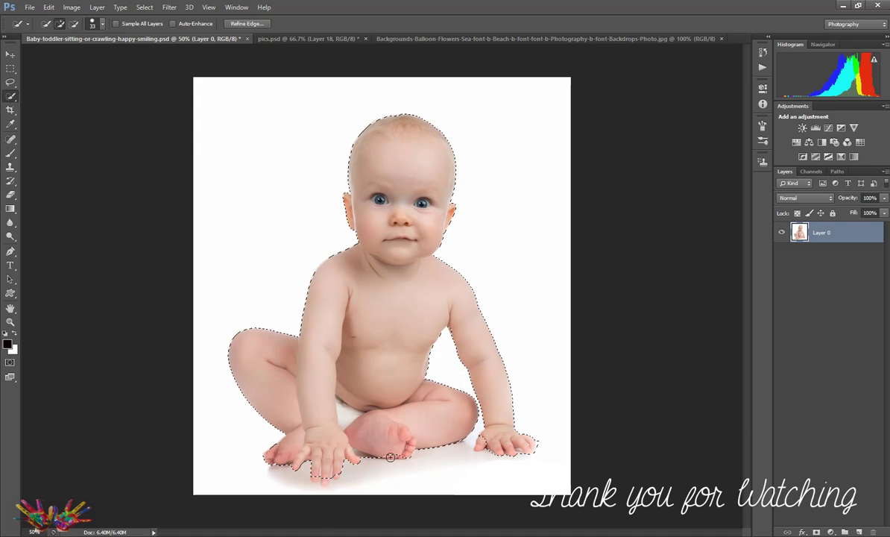
left_click(317, 482)
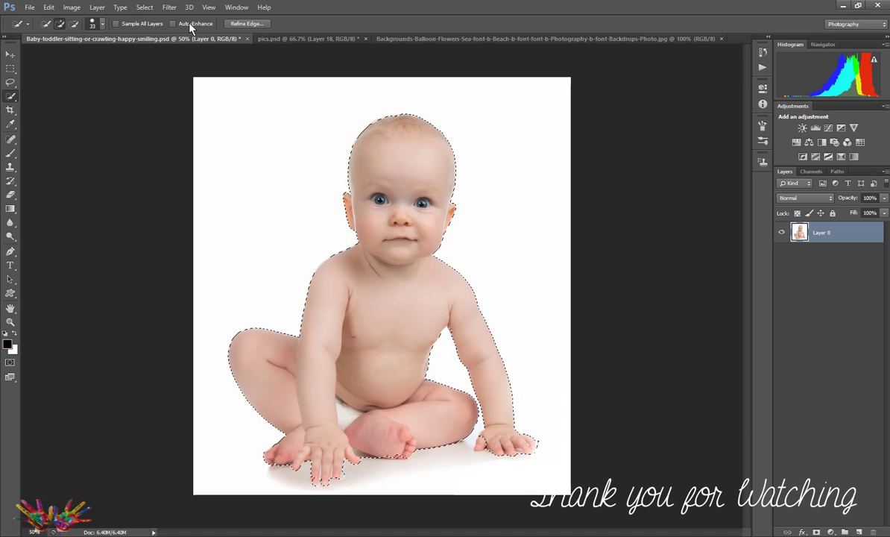
Open Refine Edge for the baby selection and set its output to New Layer with Layer Mask.
left_click(242, 25)
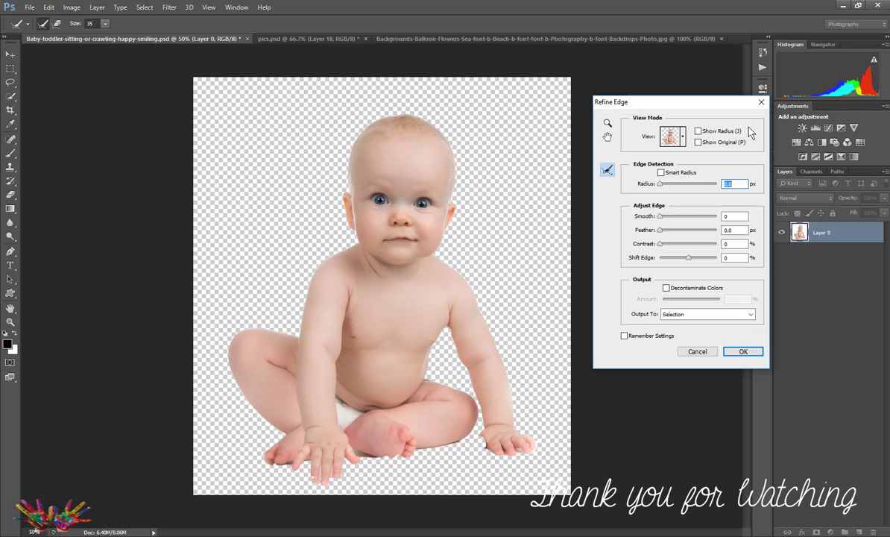
left_click(751, 314)
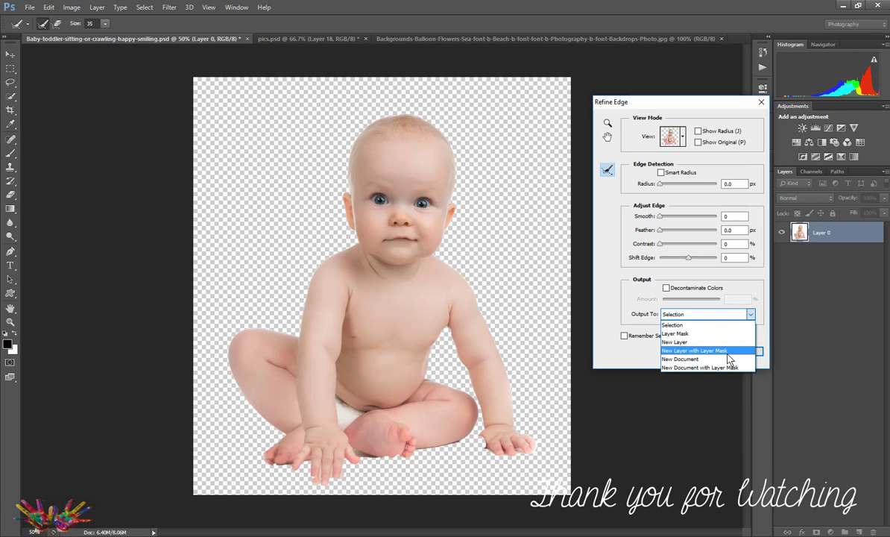
left_click(728, 351)
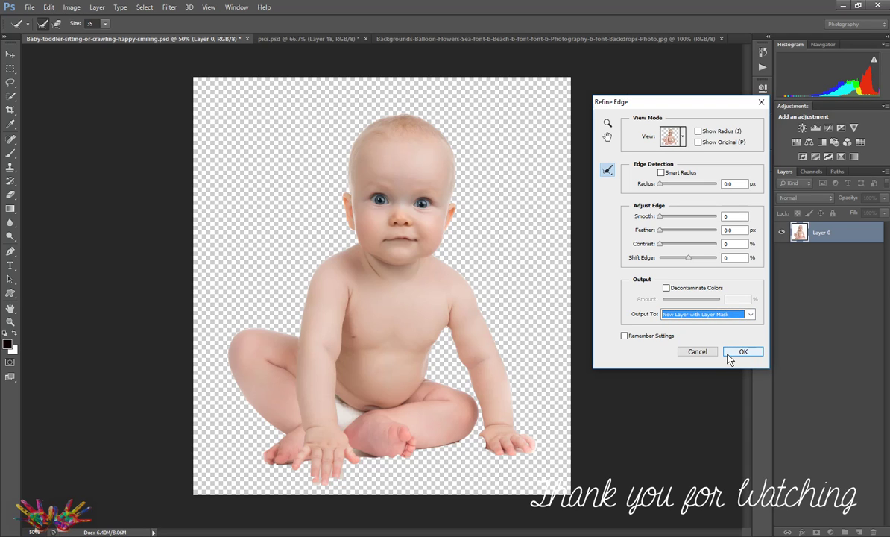
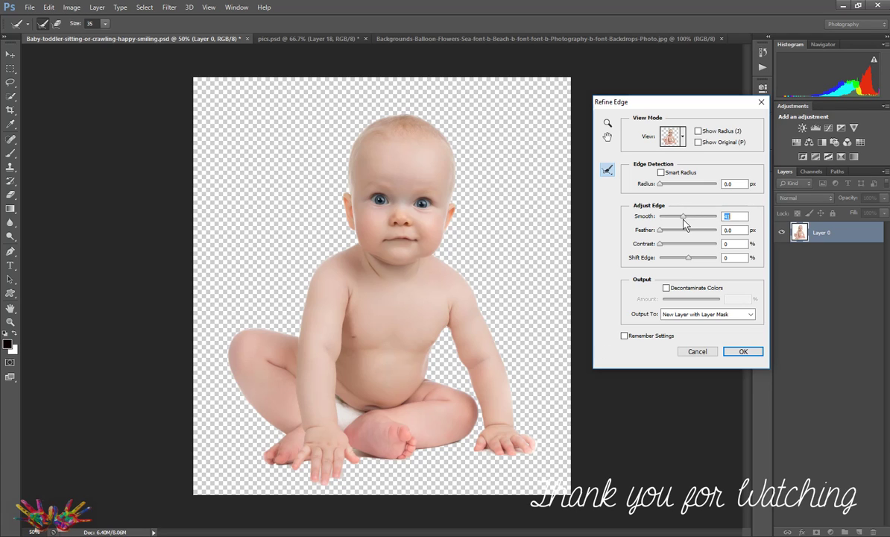
Set the selection edge's smoothing to 41, feather to 5.8 px and contrast to 23%.
left_click_drag(662, 233, 718, 234)
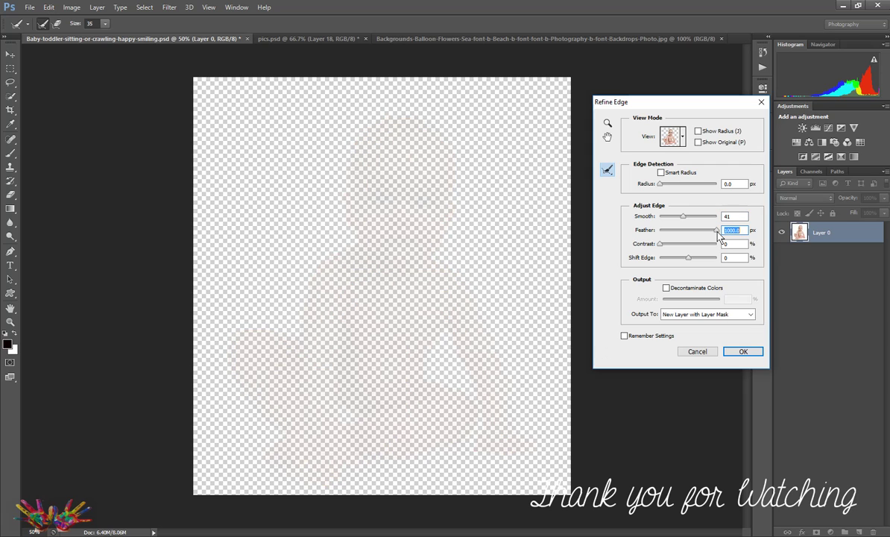
left_click_drag(718, 234, 679, 236)
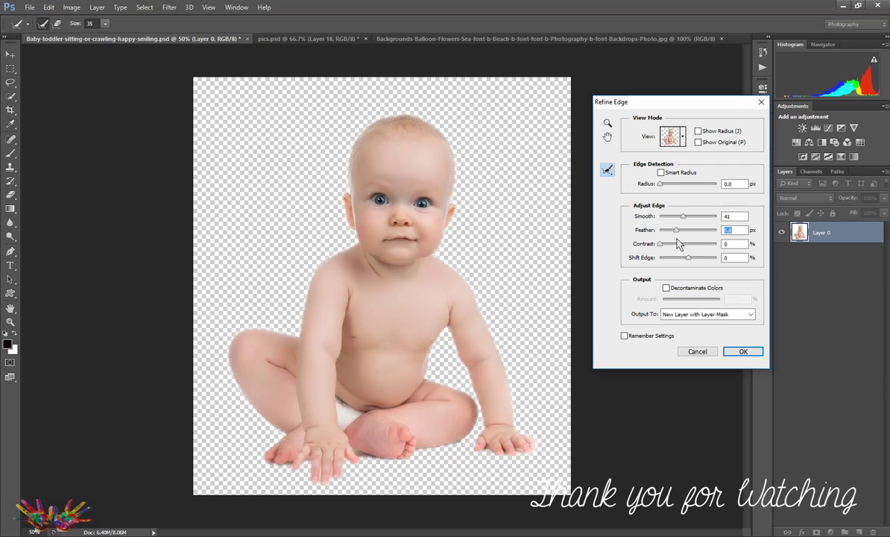
left_click_drag(686, 230, 716, 248)
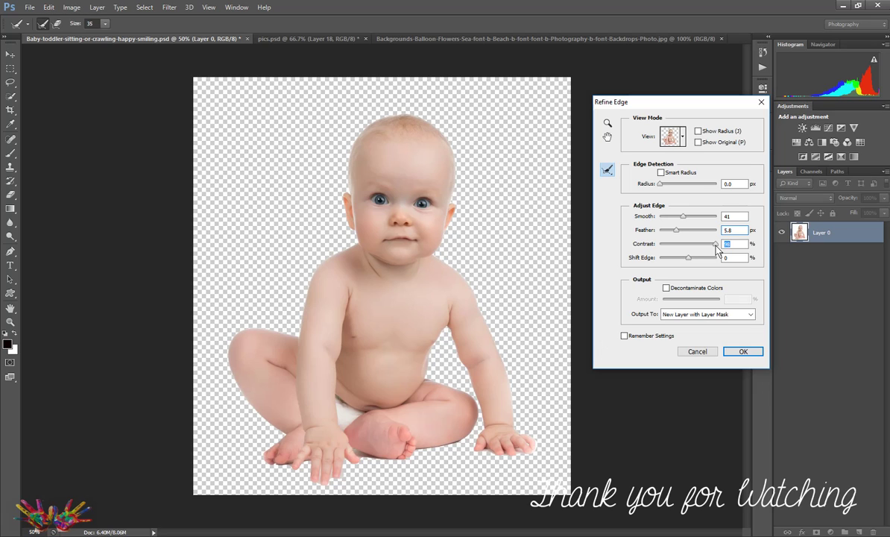
left_click_drag(716, 248, 659, 249)
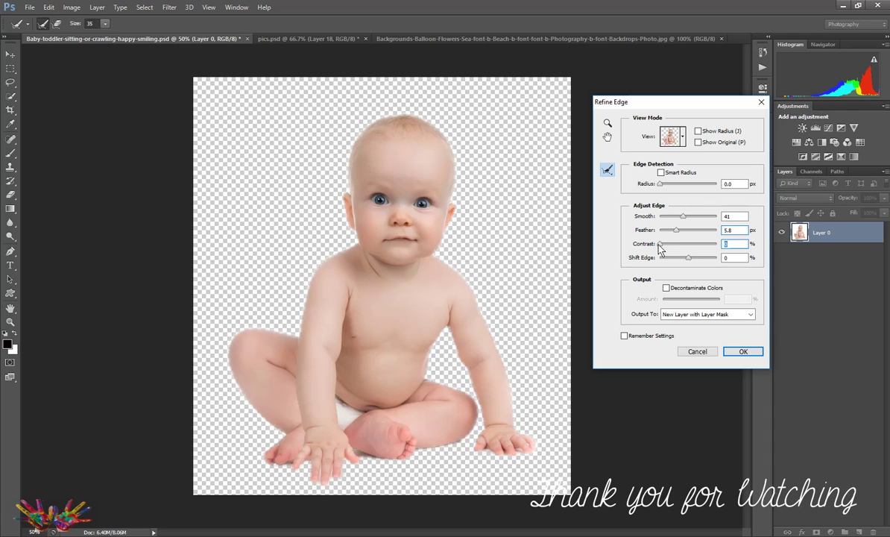
left_click_drag(665, 250, 674, 249)
Try contracting and expanding the selection edge to its extremes, and set Shift Edge to -1%.
left_click_drag(688, 257, 662, 262)
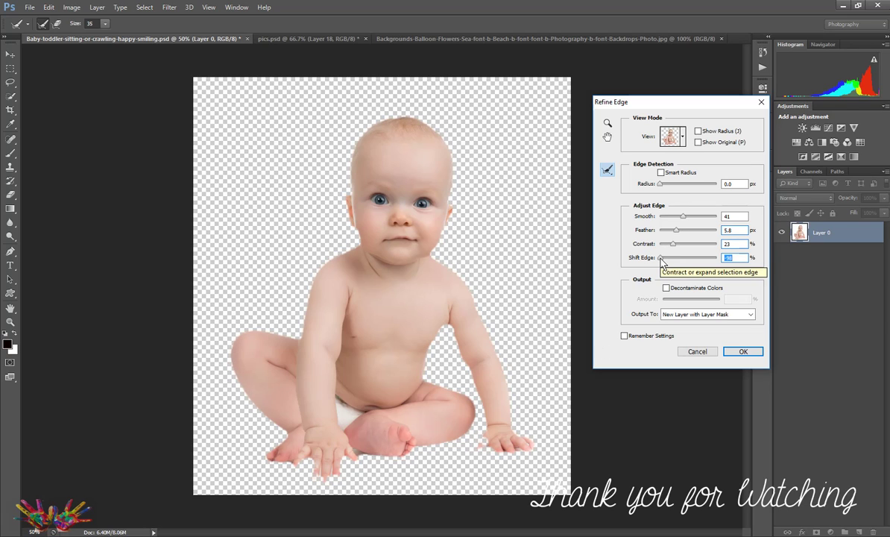
left_click_drag(660, 263, 717, 264)
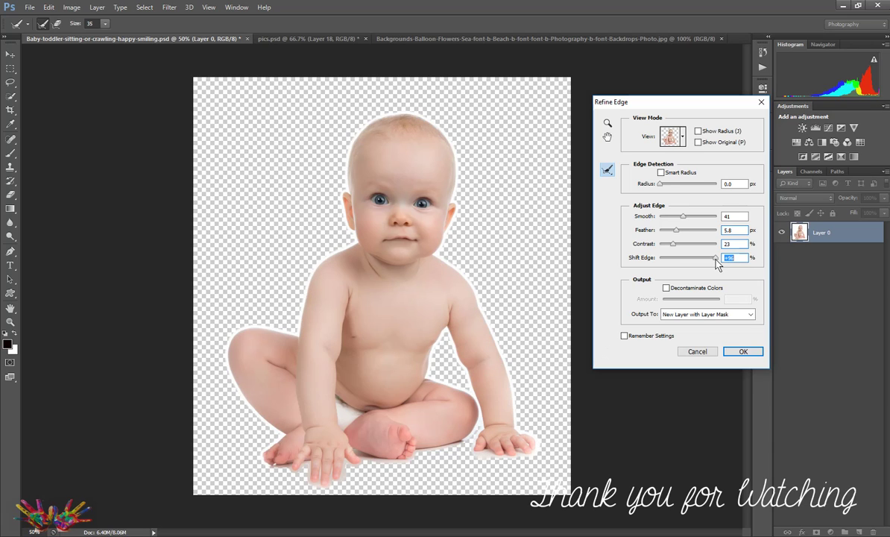
left_click_drag(715, 260, 681, 266)
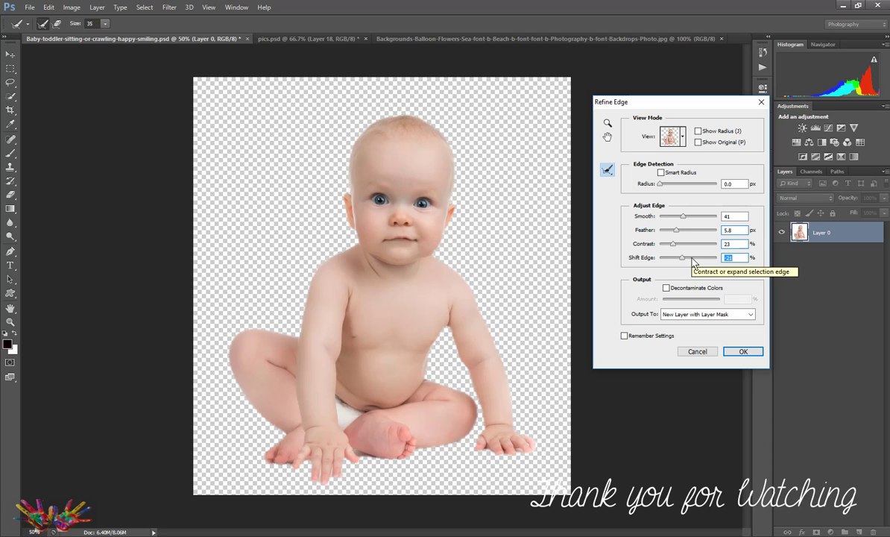
left_click_drag(685, 263, 687, 258)
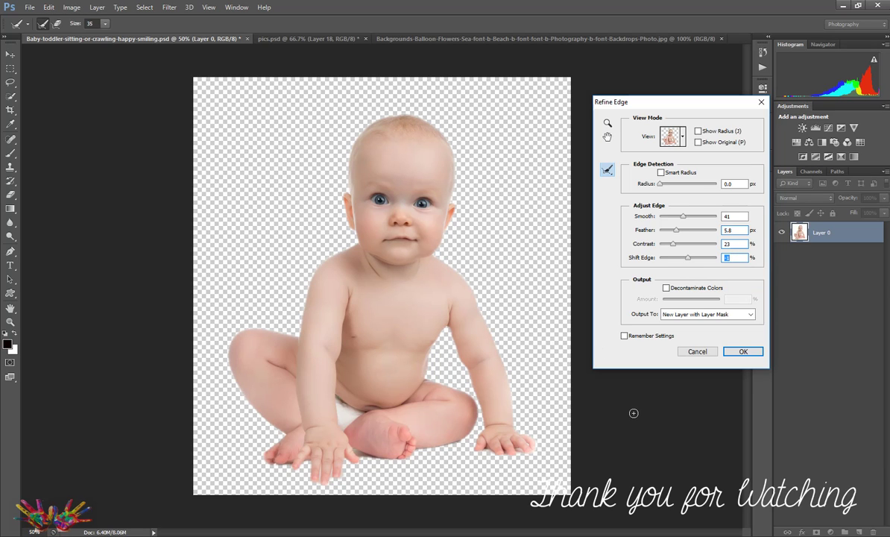
Enable Smart Radius with a 21.5 px radius and Decontaminate Colors, and apply the edge refinement.
left_click(661, 172)
left_click_drag(662, 187, 688, 188)
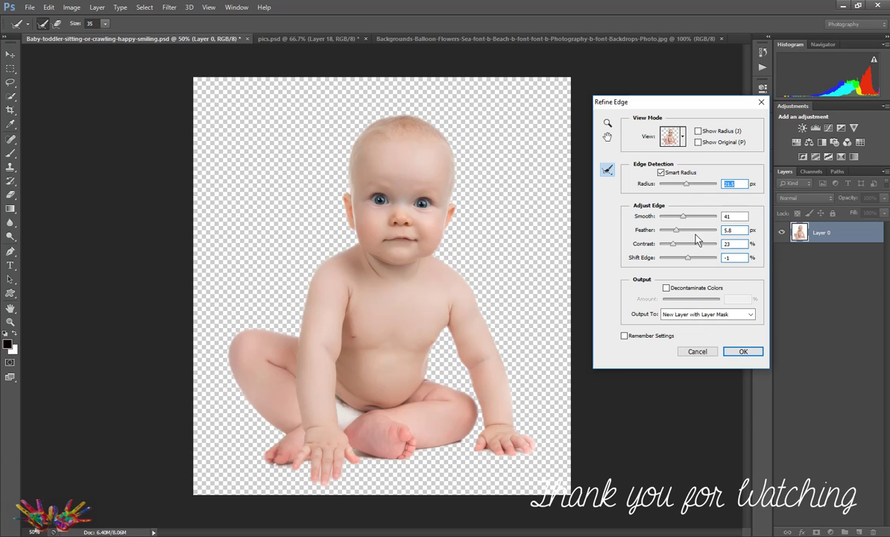
left_click(666, 288)
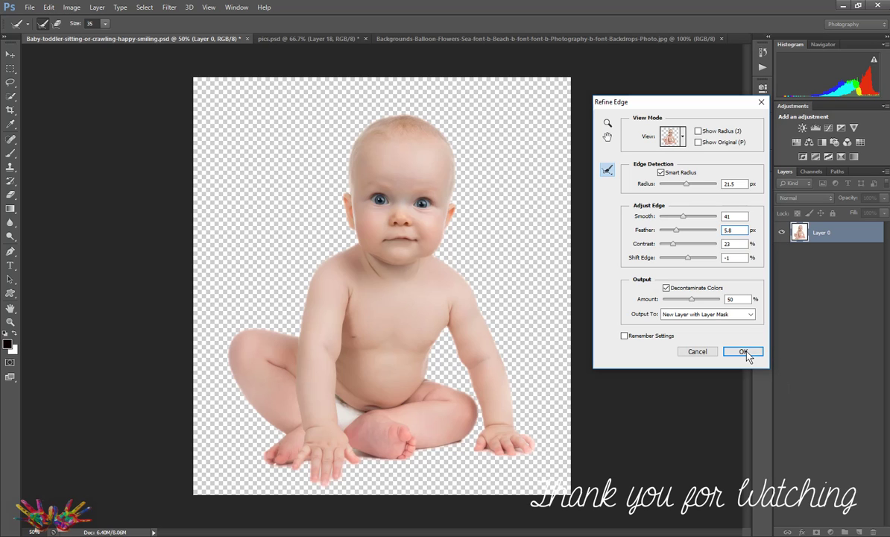
left_click(743, 352)
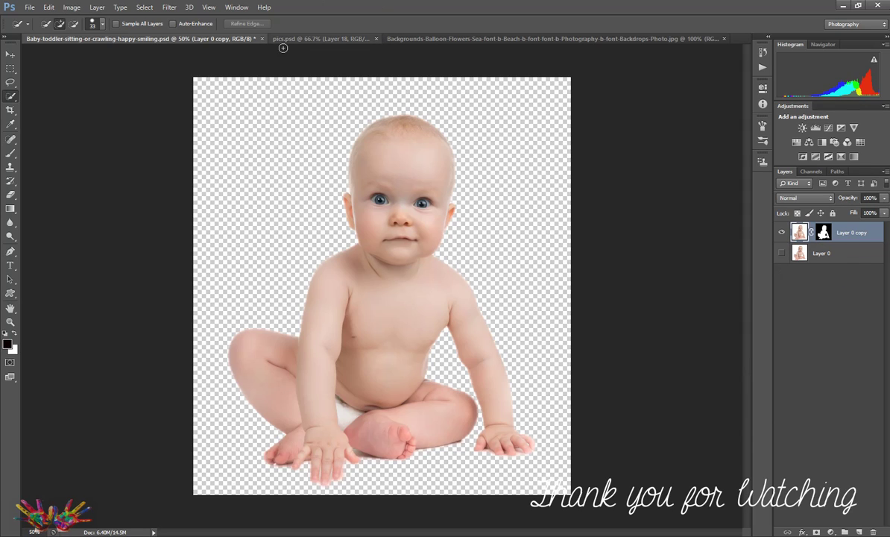
Unlock the beach balloon backdrop's background layer and duplicate it into Baby-toddler-sitting-or-crawling-happy-smiling.psd.
left_click(432, 39)
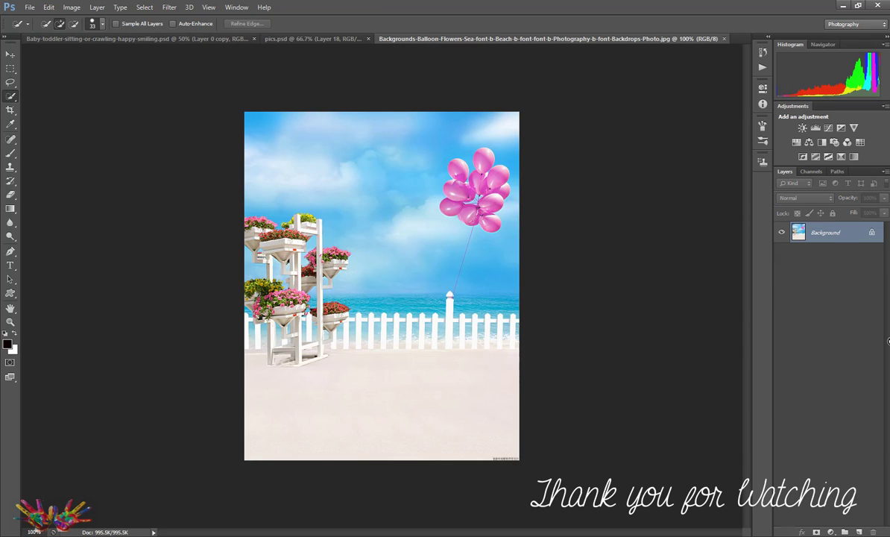
left_click_drag(870, 530, 870, 530)
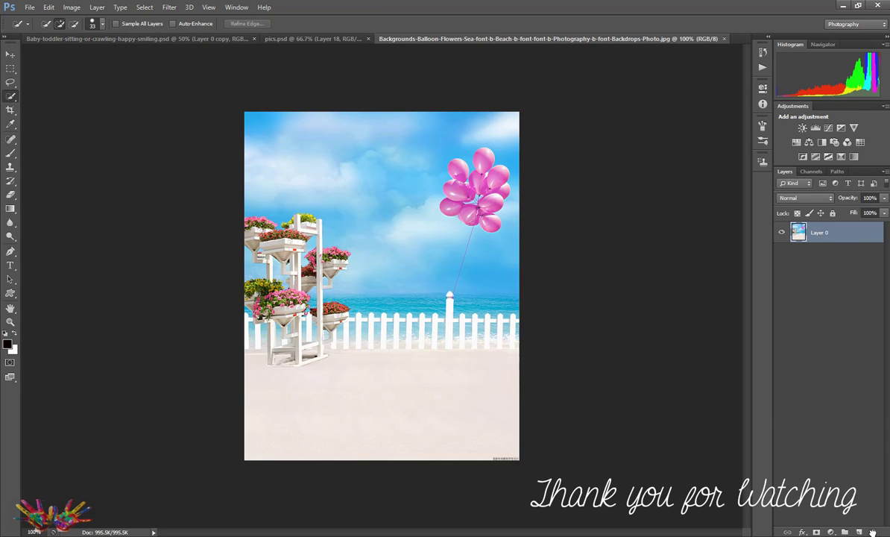
right_click(820, 235)
left_click(715, 158)
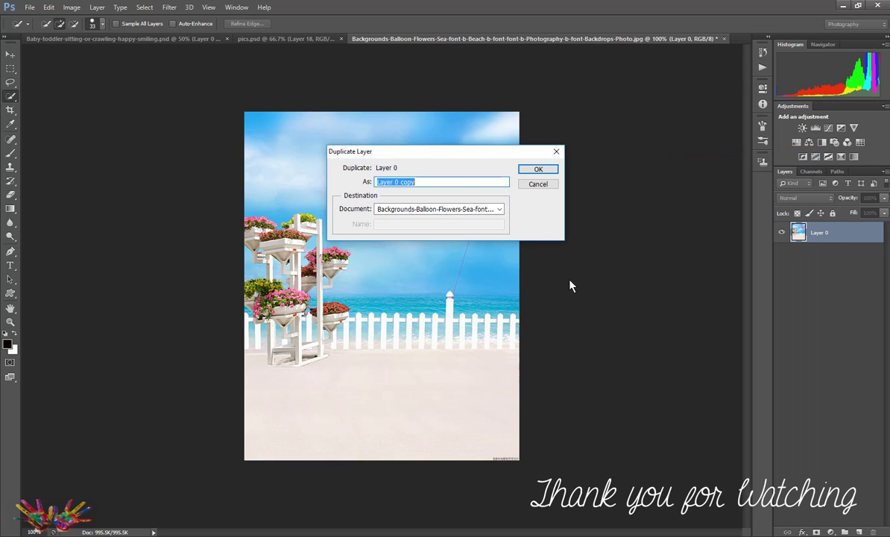
left_click(500, 210)
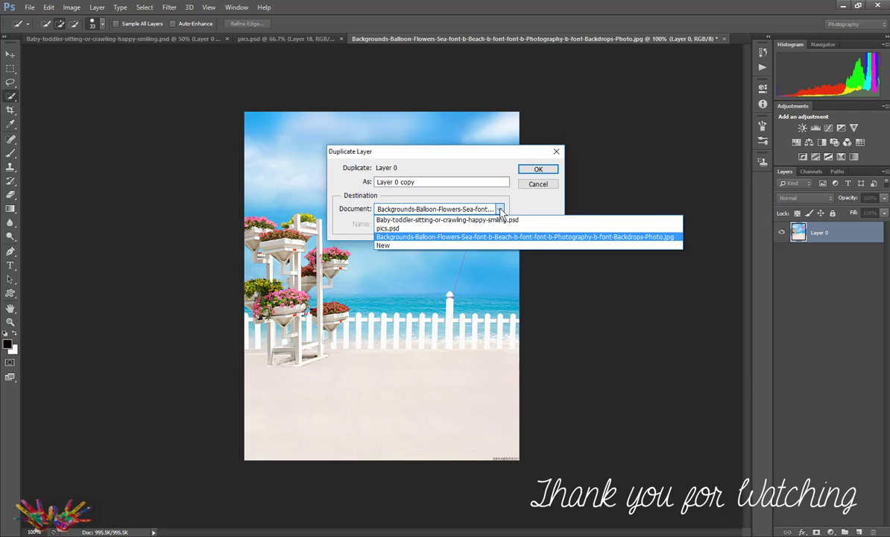
left_click(475, 220)
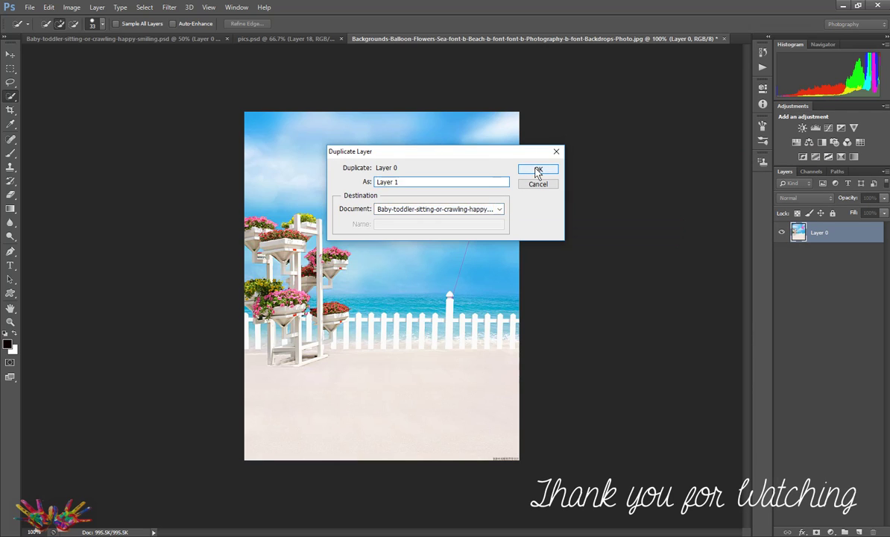
left_click(538, 169)
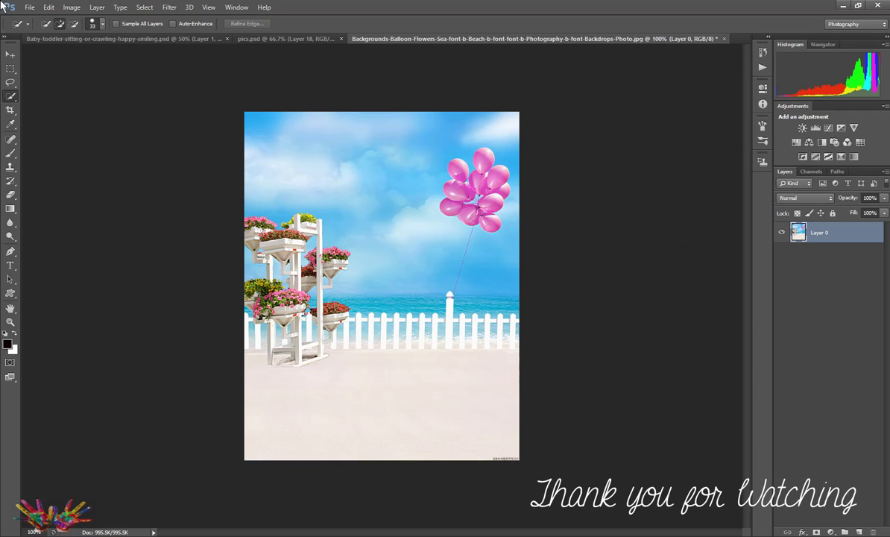
left_click(111, 38)
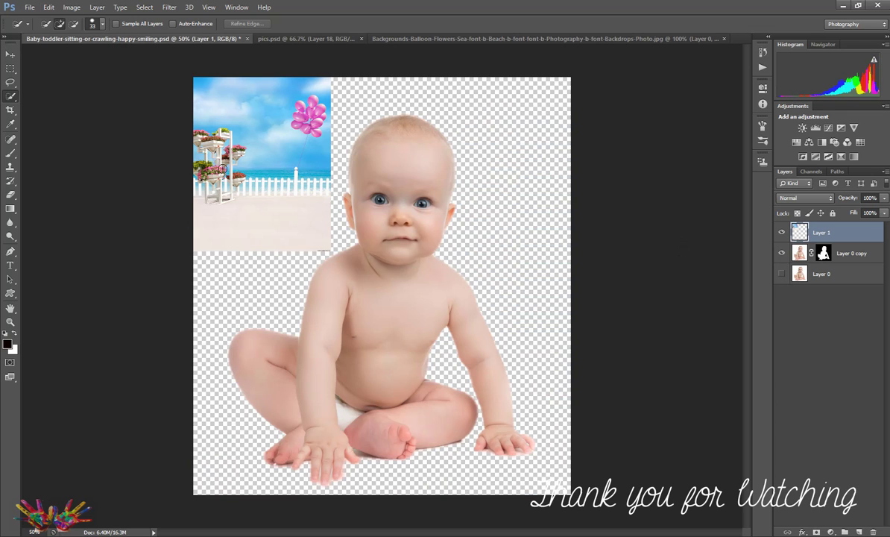
Enlarge the backdrop layer to about 278% width and 245% height to cover the canvas, and place it below the masked baby layer.
left_click(10, 55)
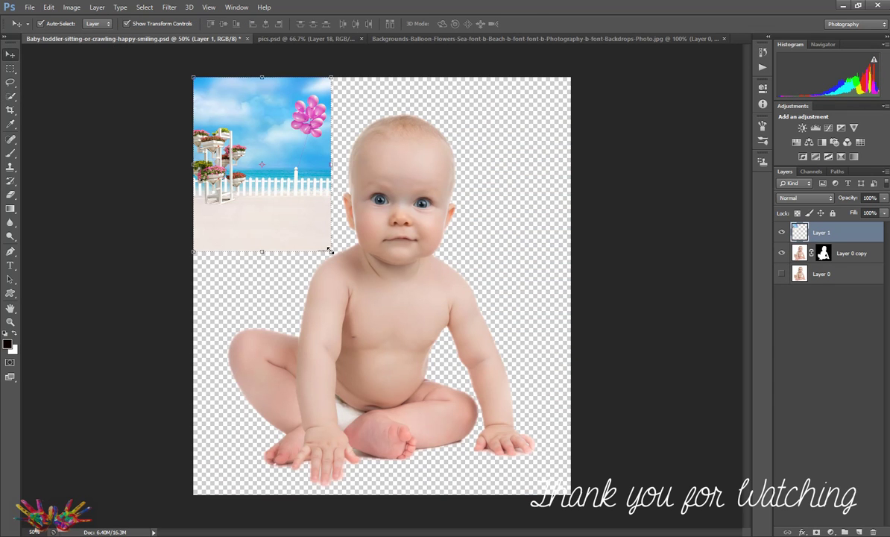
left_click_drag(330, 251, 575, 504)
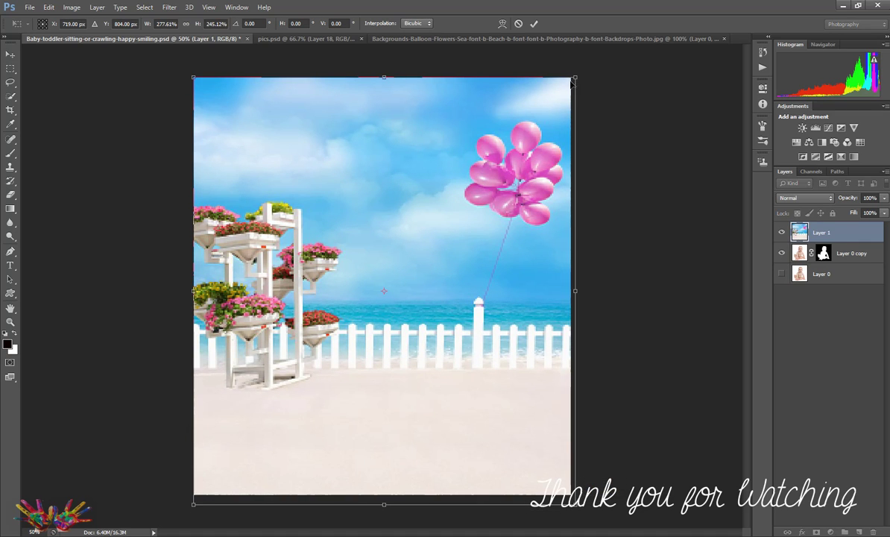
left_click(534, 24)
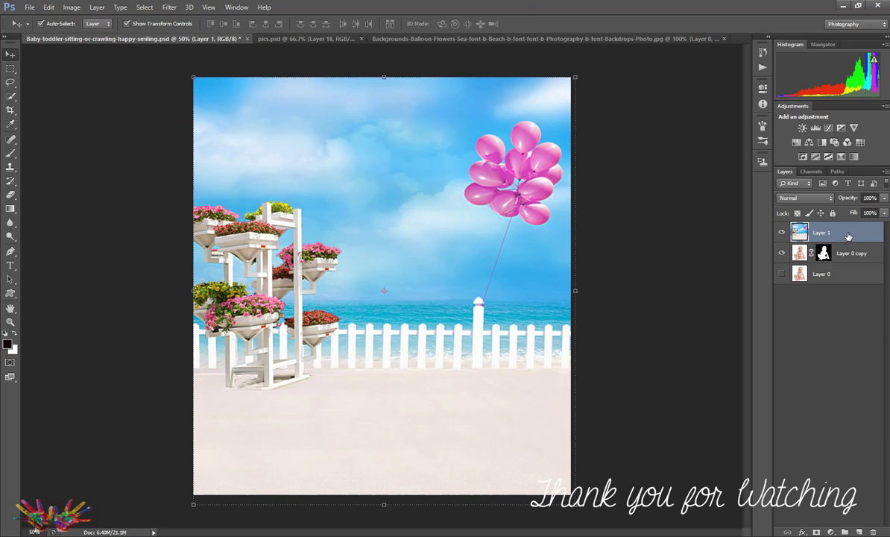
left_click_drag(848, 233, 846, 269)
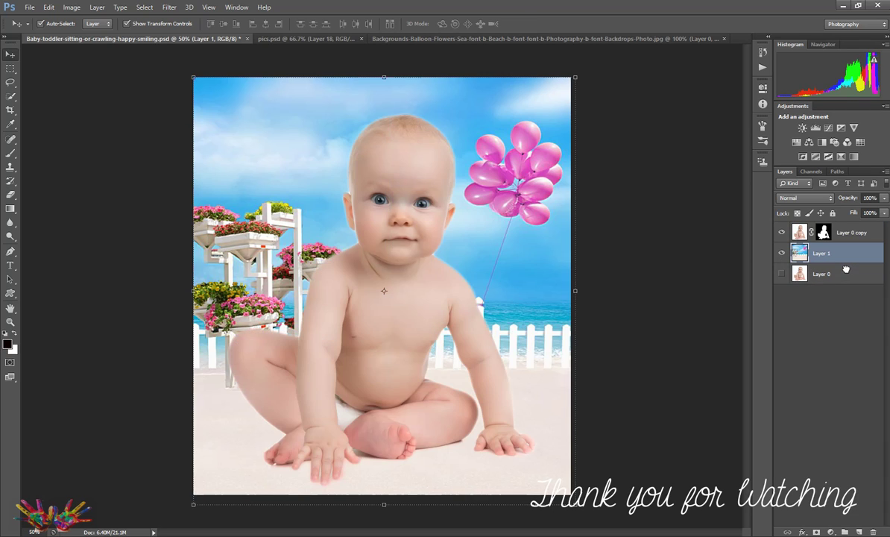
left_click(706, 385)
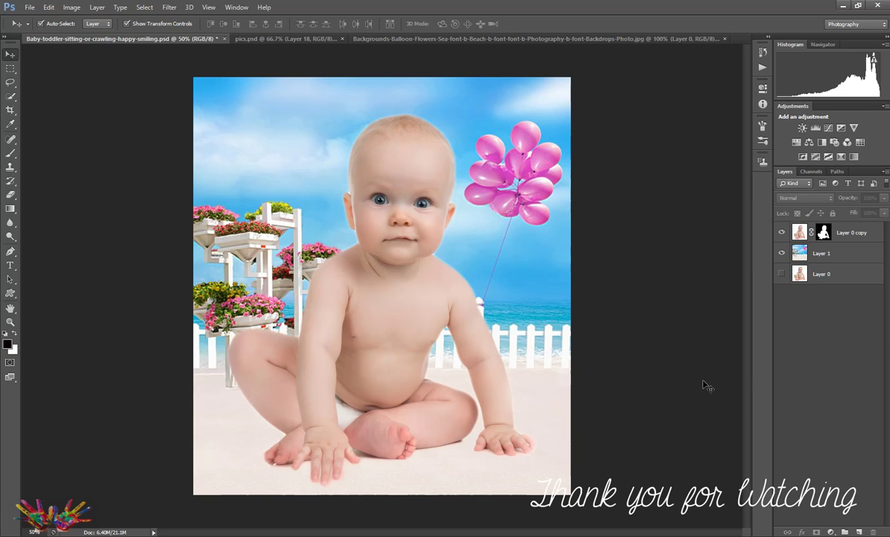
View the masked baby layer on its own and make all three layers visible.
left_click(783, 233, "alt")
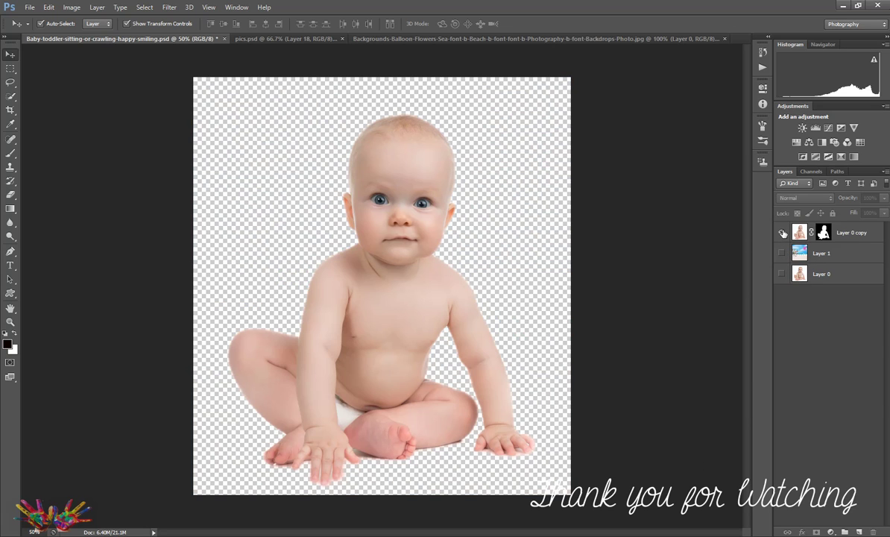
left_click(783, 234)
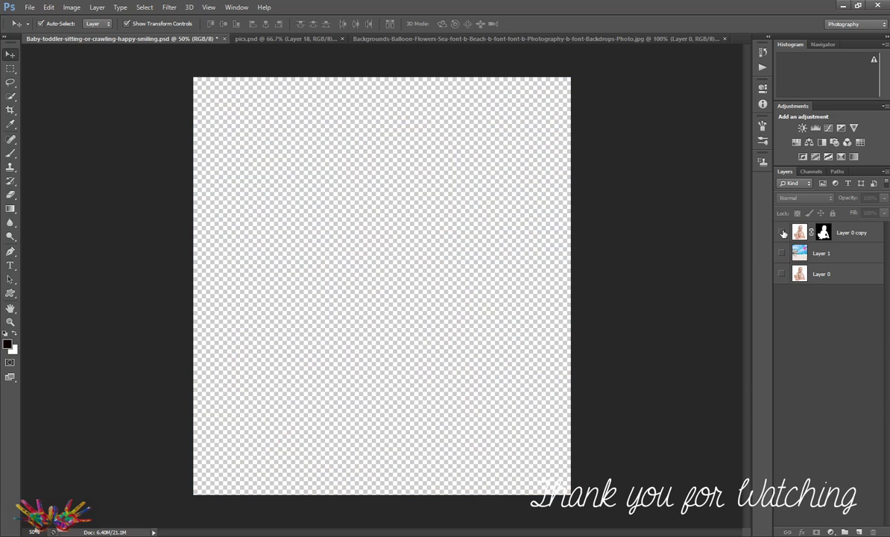
left_click(780, 274)
left_click(781, 254)
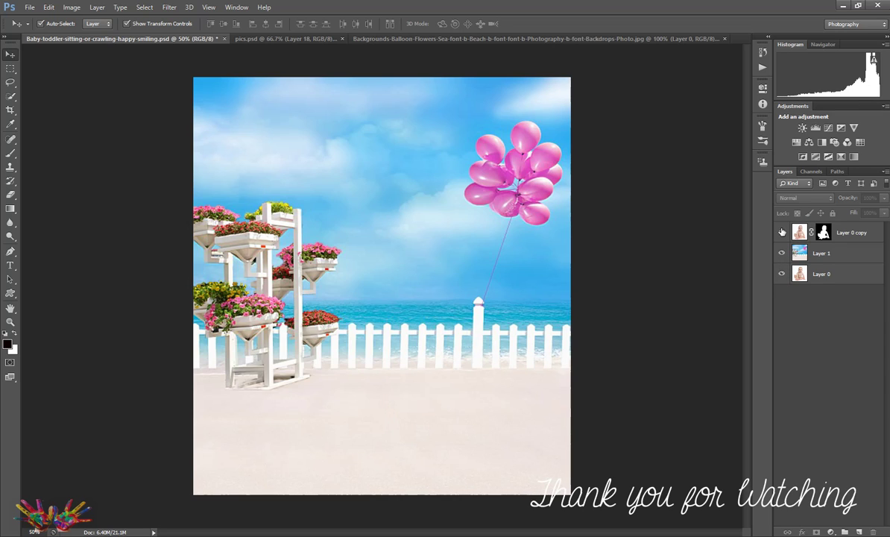
left_click(782, 233)
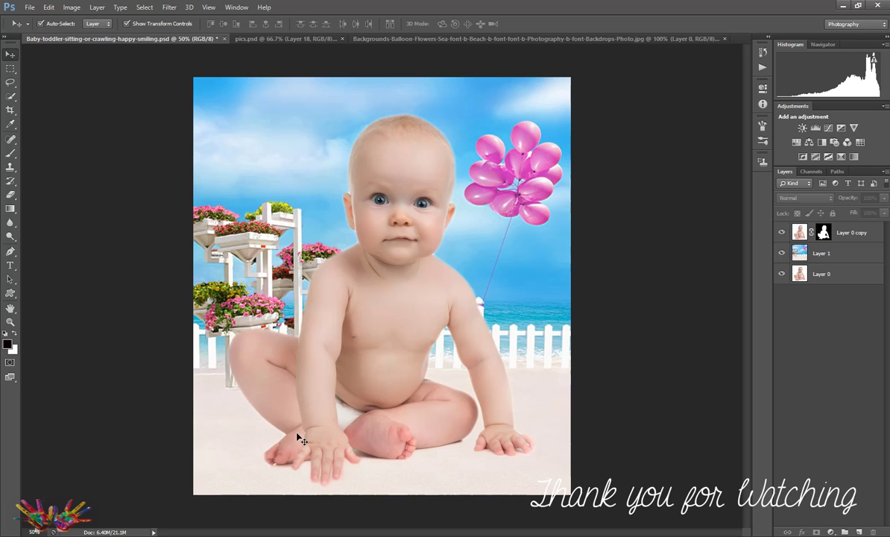
Use the Blur tool on the masked baby layer to soften the head's edge on the side facing the balloons.
left_click(11, 222)
right_click(10, 223)
left_click(35, 210)
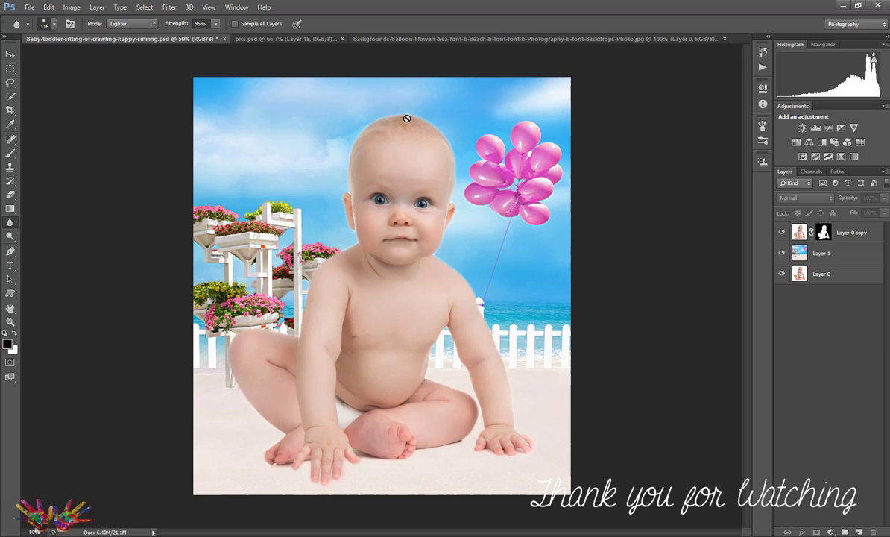
left_click(850, 233)
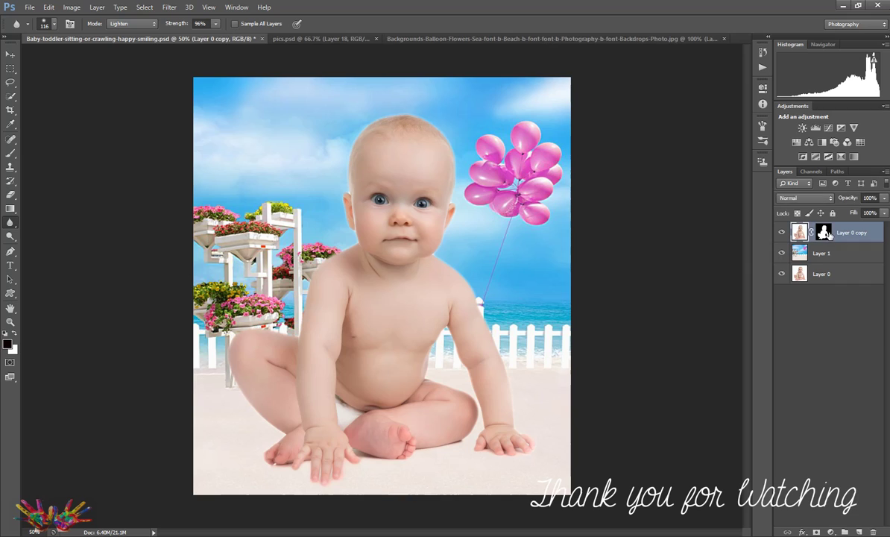
mouse_move(437, 137)
left_mouse_down()
mouse_move(413, 115)
mouse_move(372, 121)
mouse_move(347, 179)
mouse_move(353, 239)
mouse_move(302, 298)
mouse_move(300, 324)
mouse_move(234, 340)
mouse_move(274, 446)
mouse_move(262, 455)
mouse_move(318, 475)
mouse_move(461, 449)
mouse_move(478, 424)
mouse_move(431, 342)
mouse_move(462, 362)
mouse_move(479, 445)
mouse_move(538, 448)
mouse_move(528, 379)
mouse_move(451, 254)
left_mouse_up()
Apply a Brightness/Contrast adjustment to the beach backdrop layer with brightness set to -8.
left_click(850, 253)
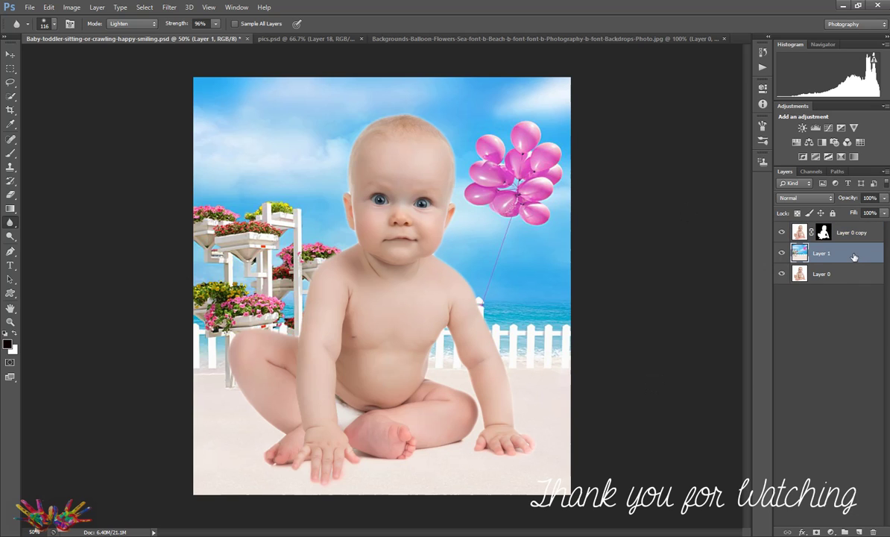
left_click(96, 7)
mouse_move(72, 7)
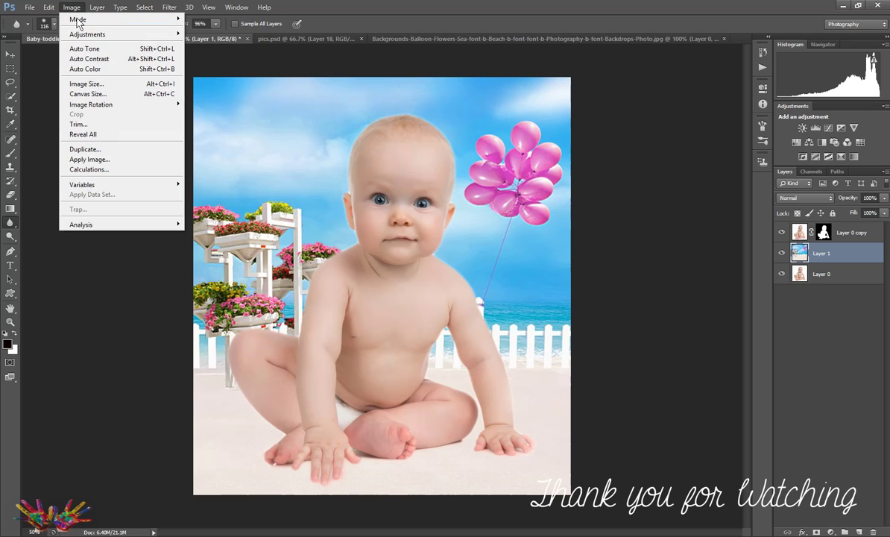
mouse_move(88, 35)
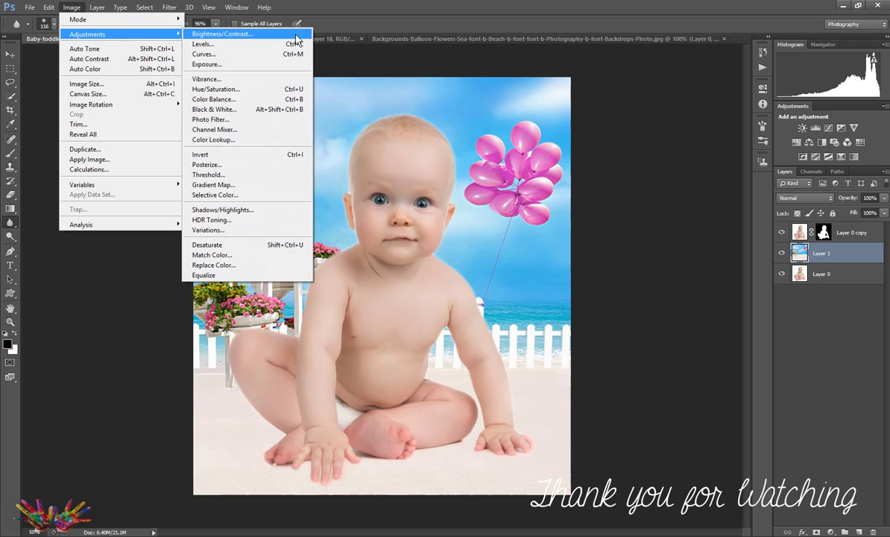
left_click(281, 34)
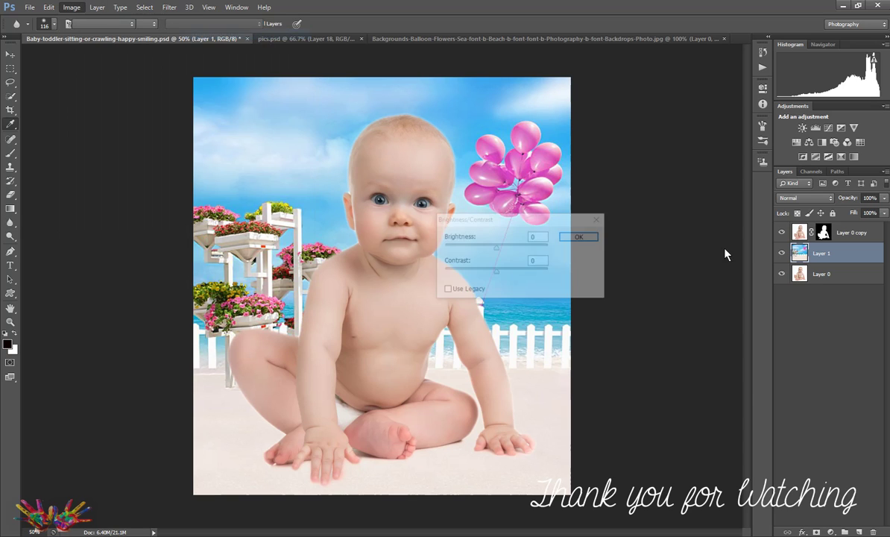
left_click_drag(496, 246, 475, 253)
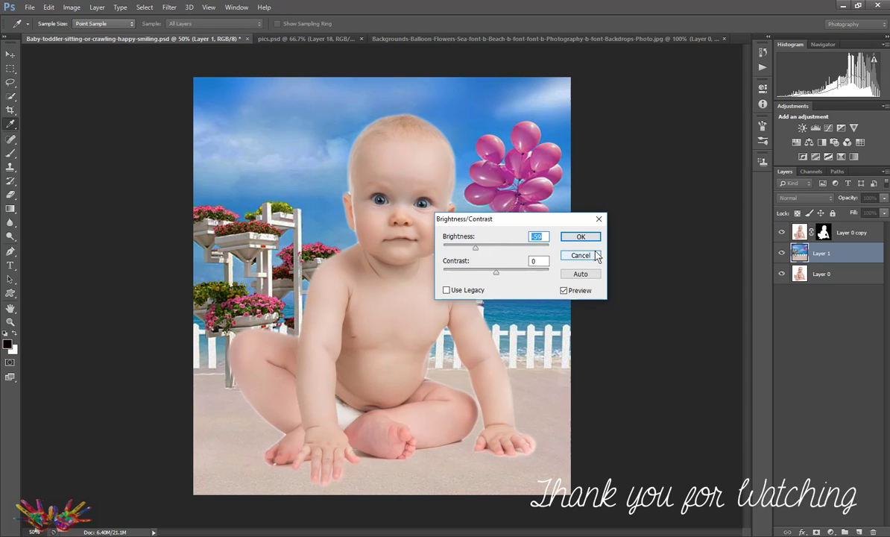
mouse_move(477, 252)
left_mouse_down()
mouse_move(567, 257)
mouse_move(494, 254)
left_mouse_up()
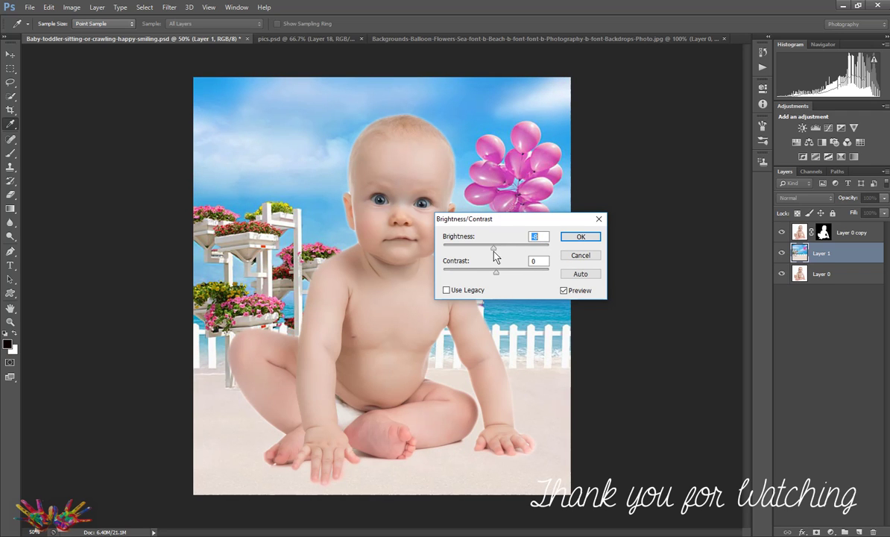
left_click(581, 237)
key("r")
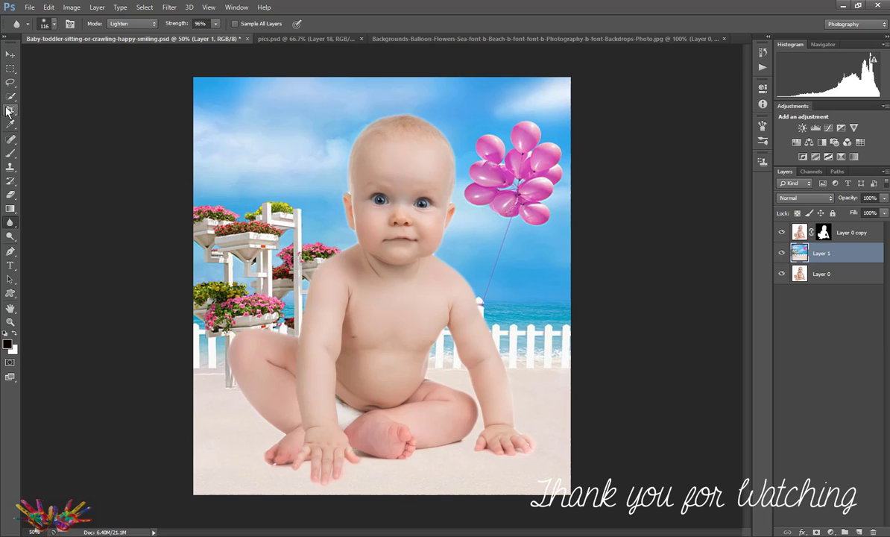
Flatten the image and save it to the Desktop as Baby-toddler-sitting-or-crawling-happy-smiling.jpg in JPEG format at quality 12, Maximum.
left_click(100, 9)
left_click(170, 366)
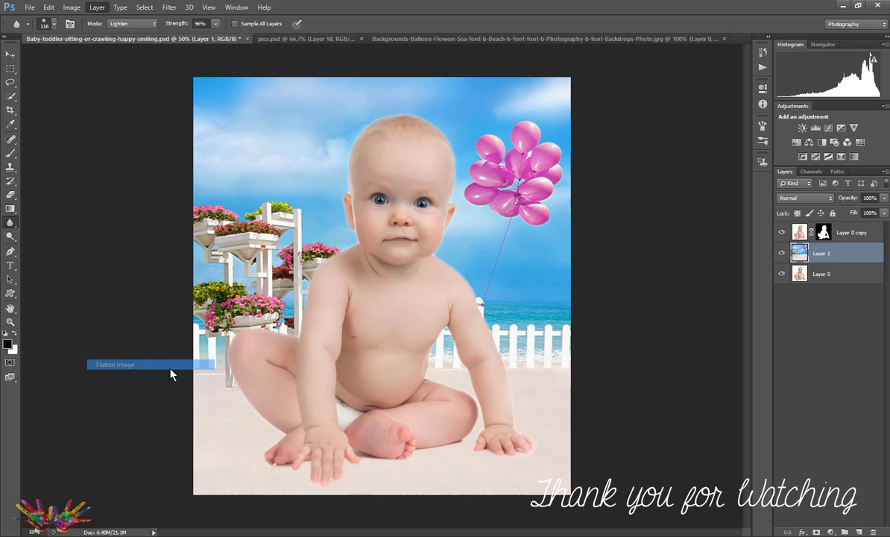
left_click(30, 8)
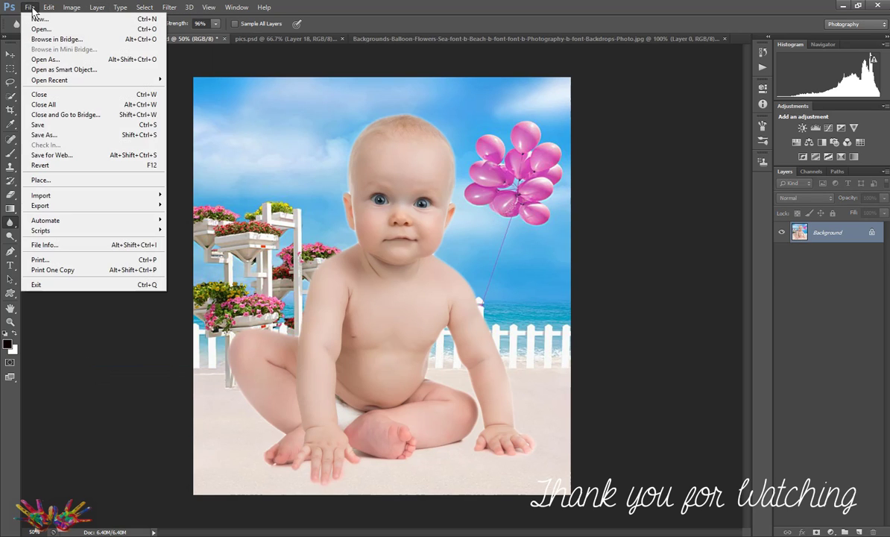
left_click(72, 136)
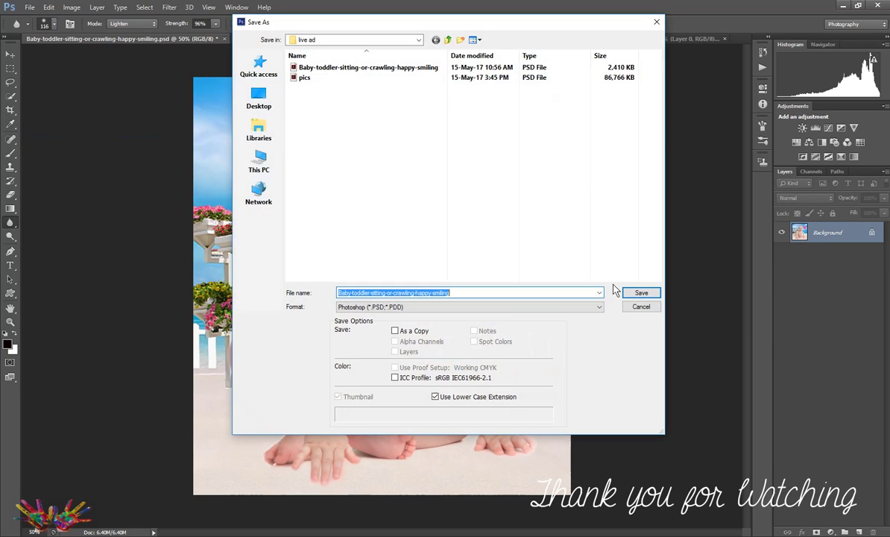
left_click(254, 100)
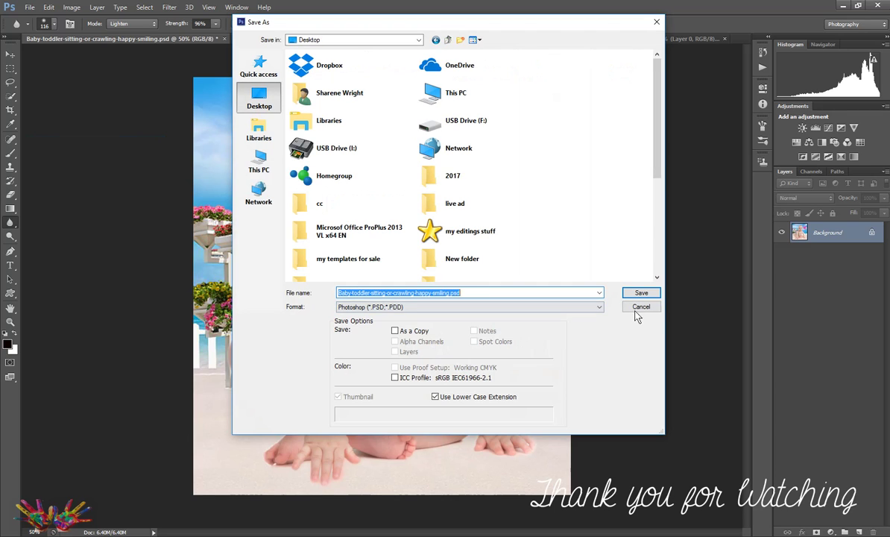
left_click(596, 309)
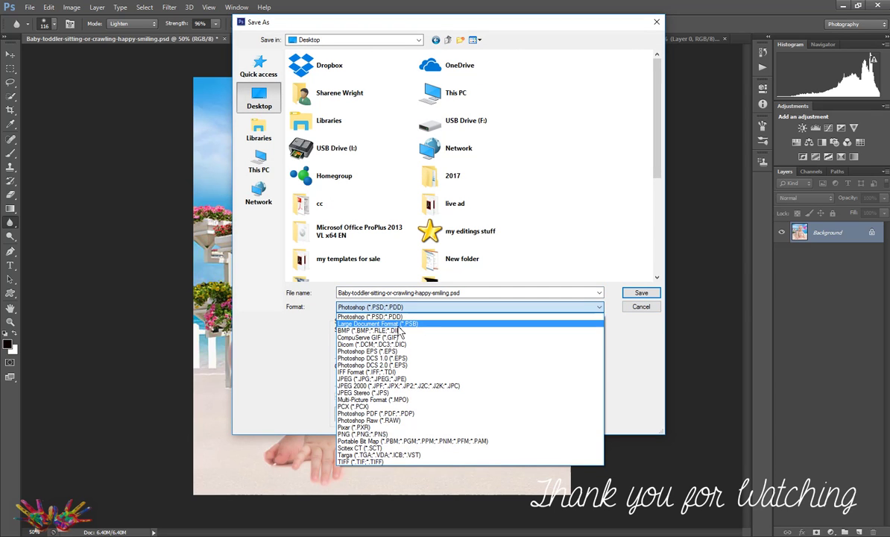
left_click(385, 379)
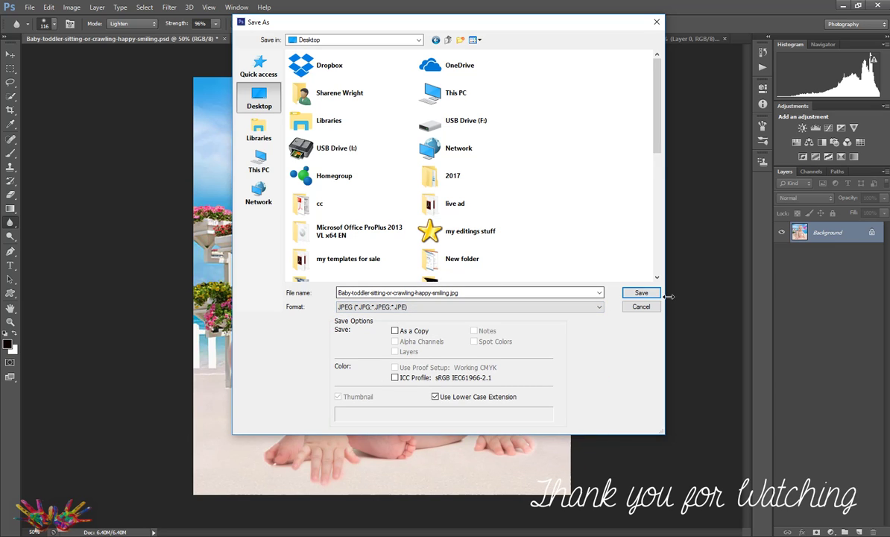
left_click(634, 296)
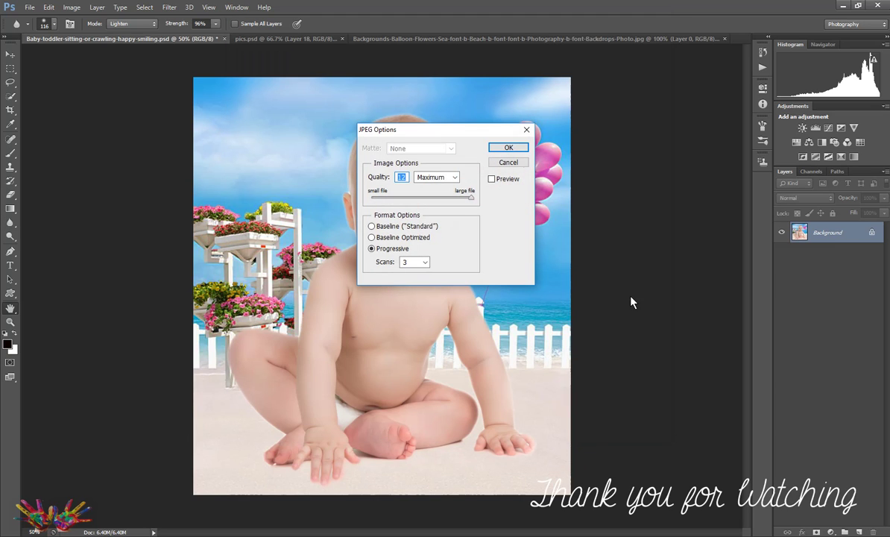
left_click(508, 148)
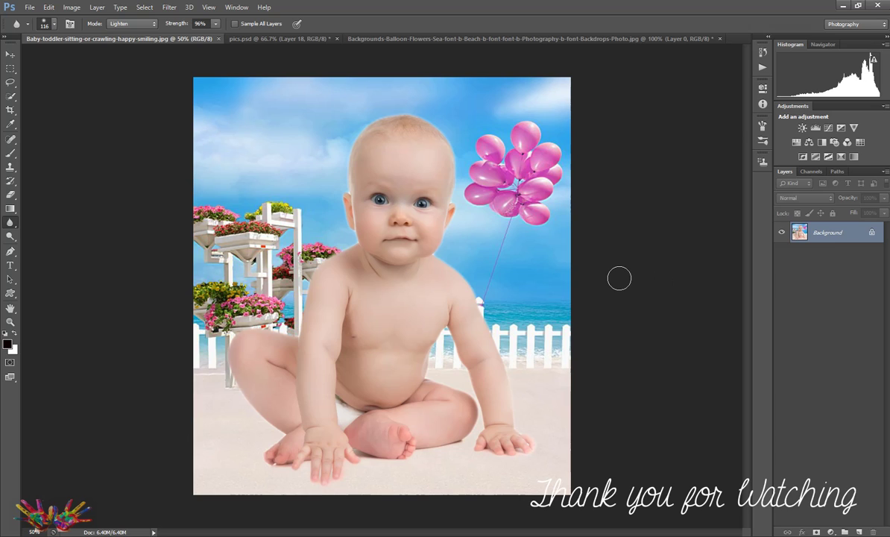
Switch to pics.psd and hide Layers 10, 9, 8, 7, 6, 5, 4 and 2 to go through the stacked pictures.
left_click(392, 39)
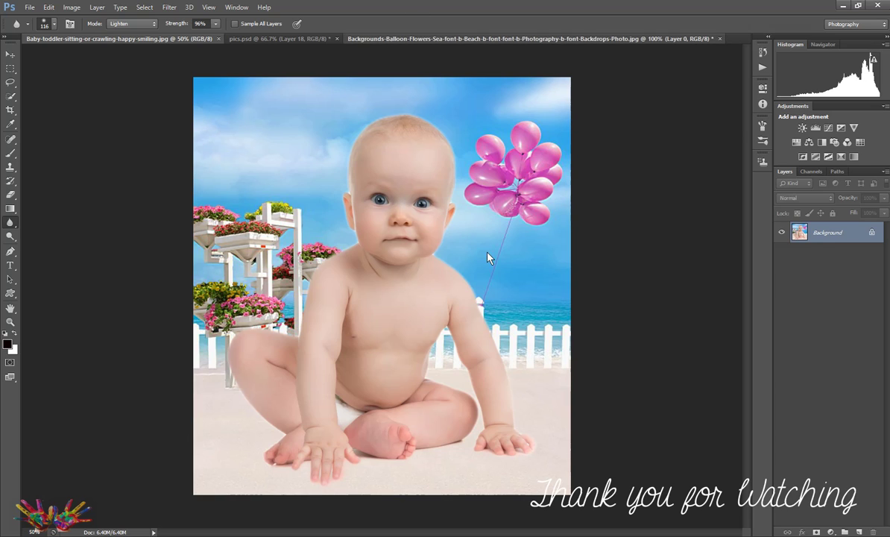
left_click(281, 39)
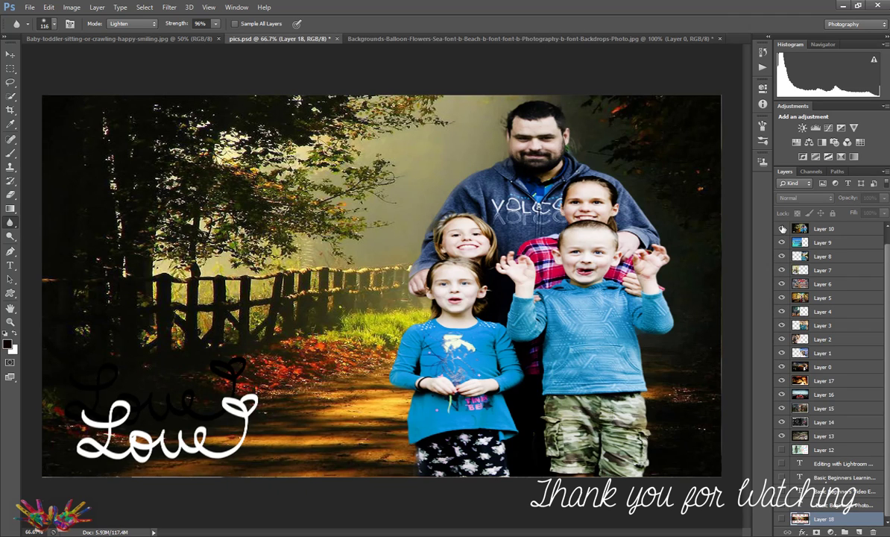
left_click(781, 228)
left_click(782, 242)
left_click(782, 255)
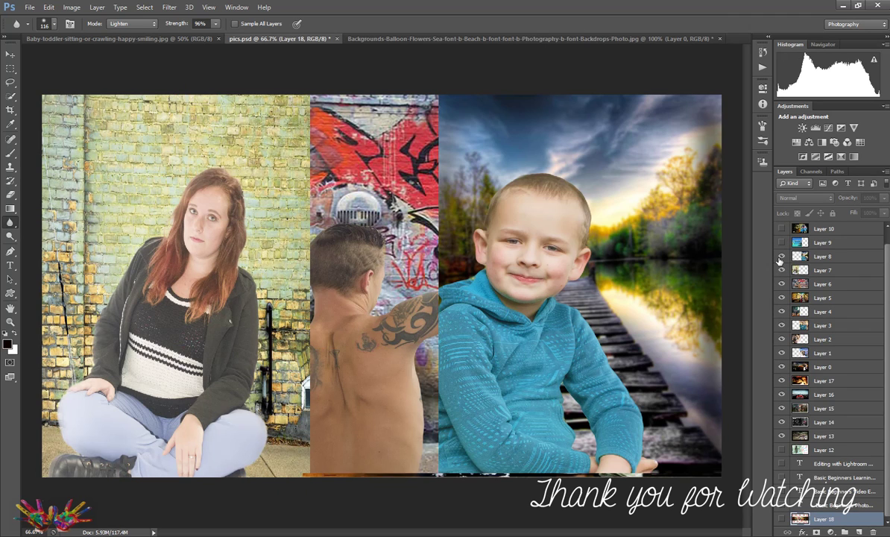
left_click(781, 270)
left_click(782, 284)
left_click(781, 298)
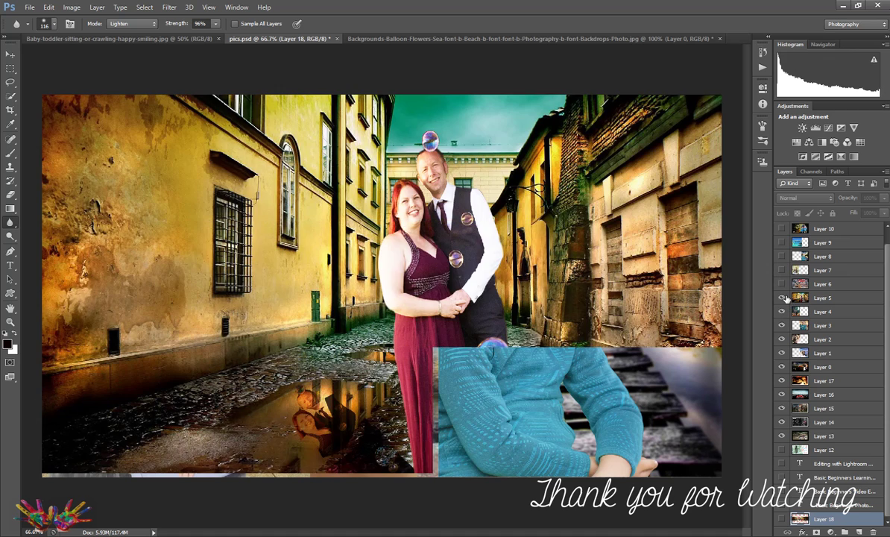
left_click(782, 311)
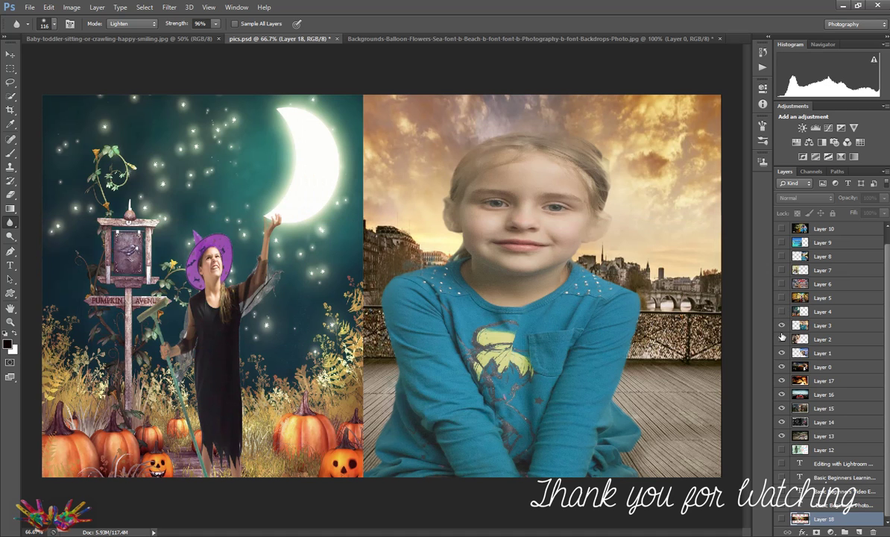
left_click(781, 339)
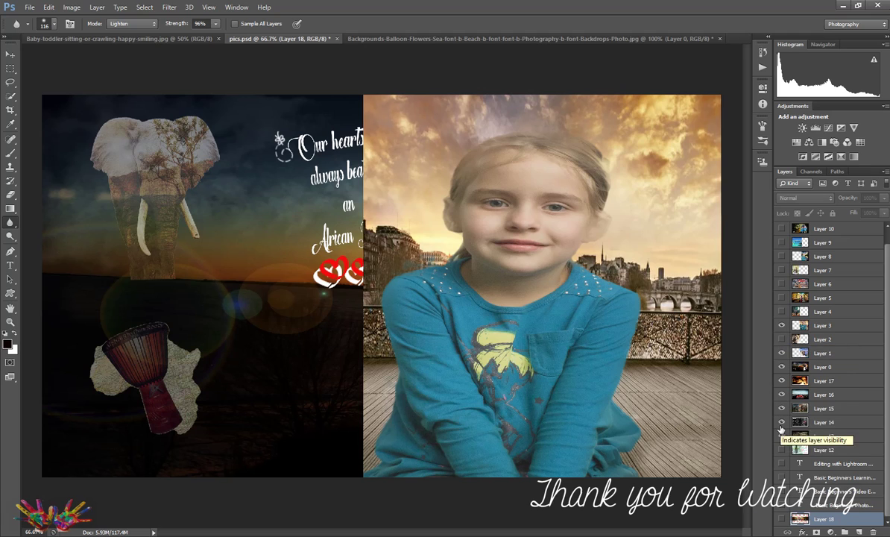
Hide Layers 14, 15, 16, 17, 0, 3 and 1 to reveal the river picture on Layer 13.
left_click(782, 422)
left_click(781, 408)
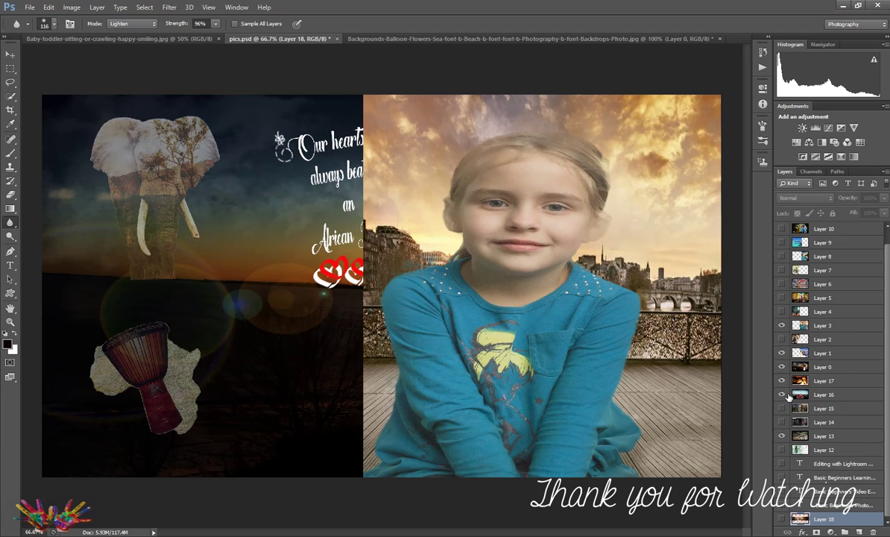
left_click(782, 394)
left_click(781, 380)
left_click(781, 367)
left_click(781, 325)
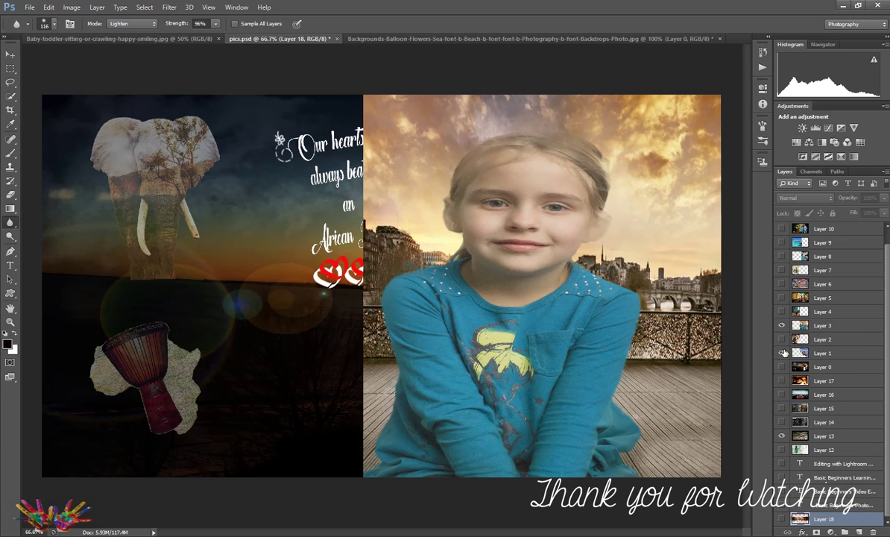
left_click(781, 353)
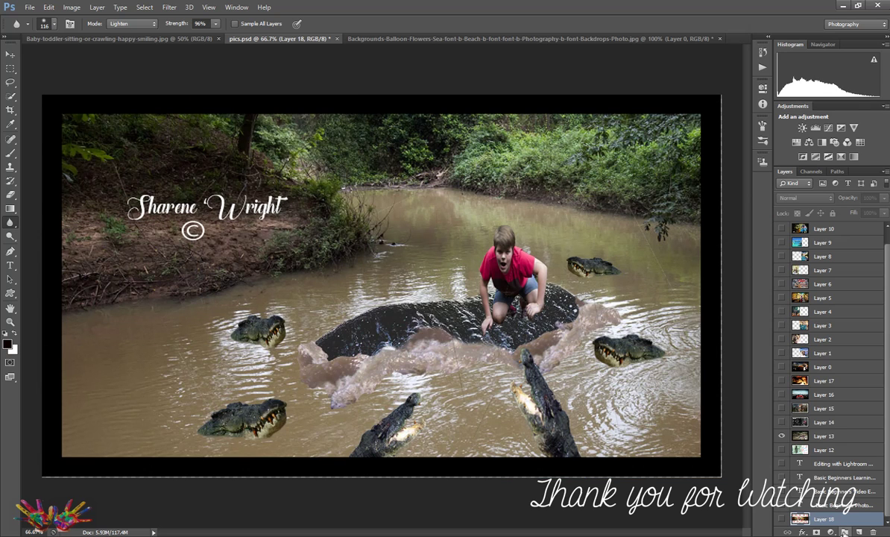